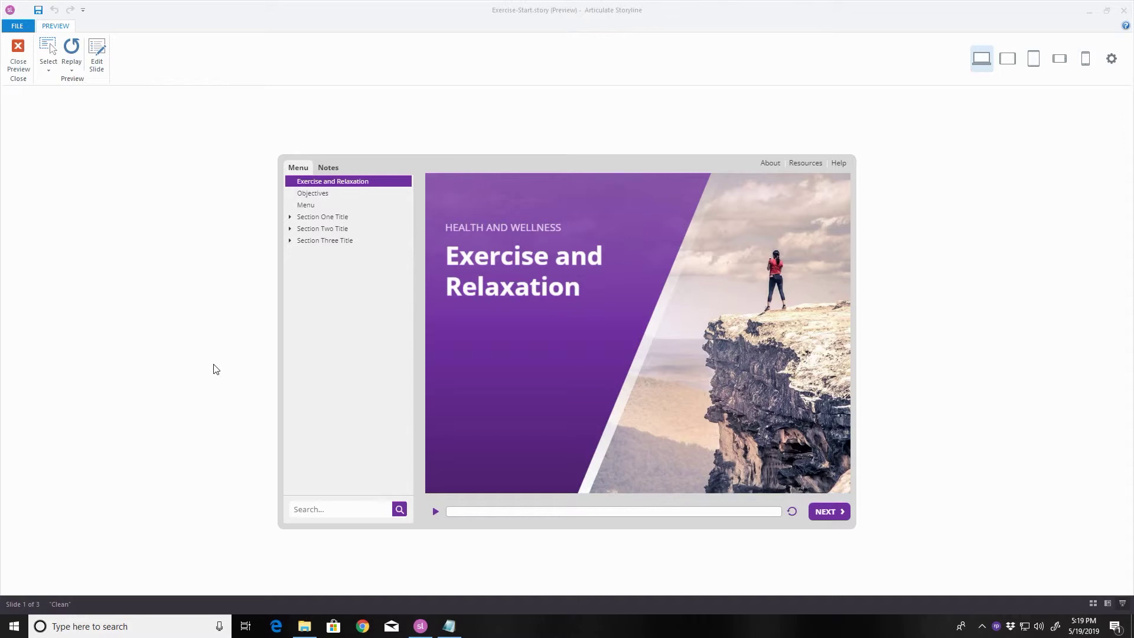
# Replay the preview, advance to the Objectives slide, then exit back to the editor.
pyautogui.click(78, 58)
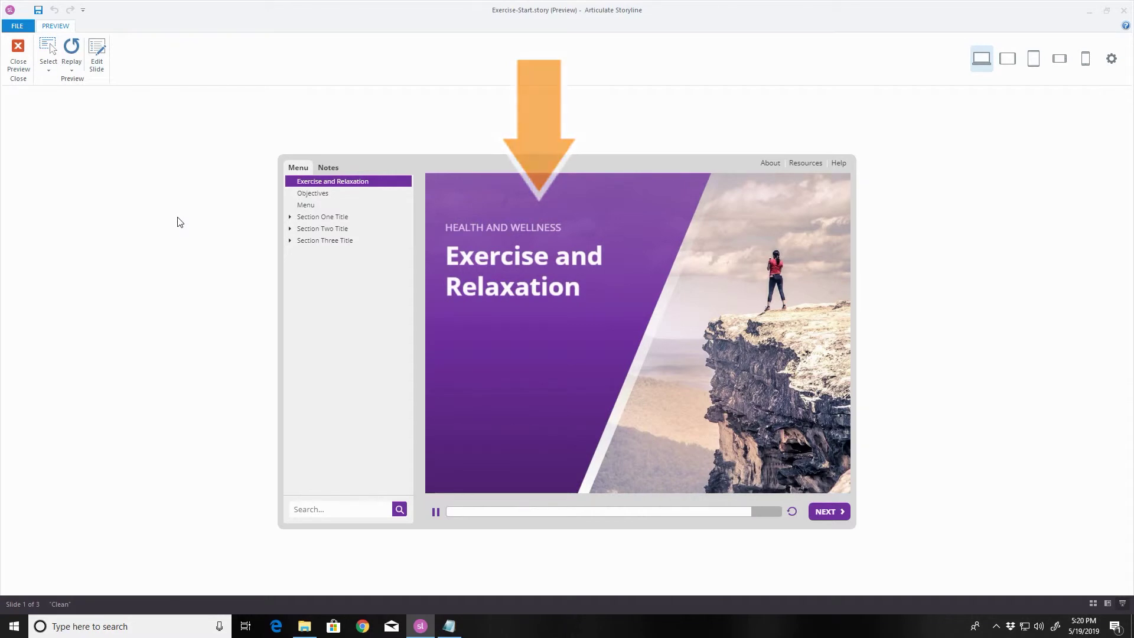
pyautogui.click(828, 511)
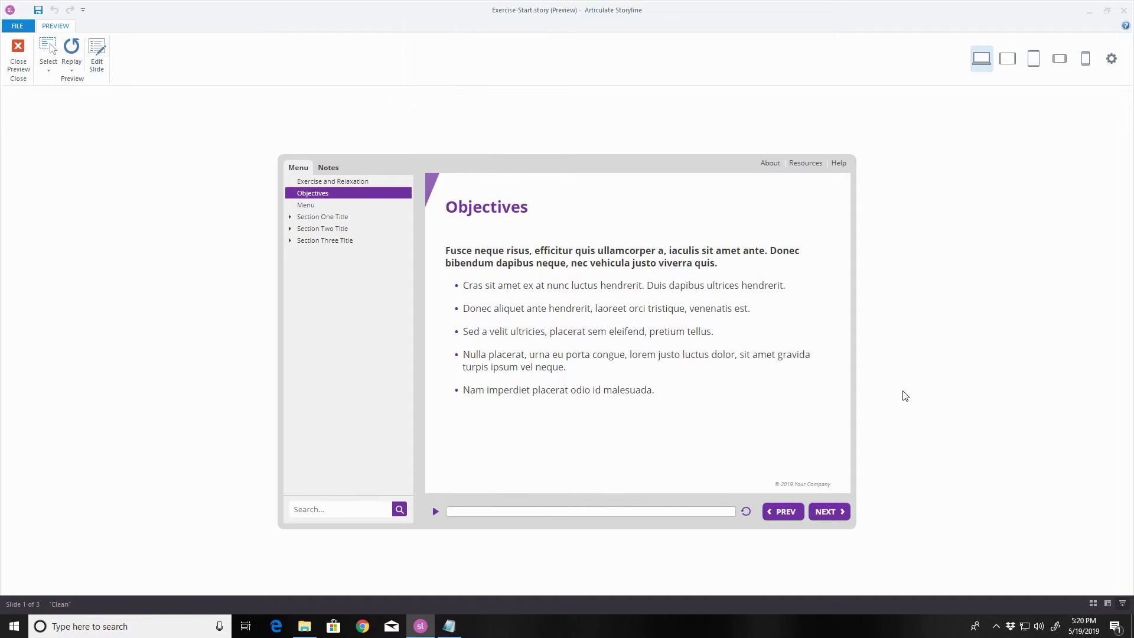
pyautogui.press('Escape')
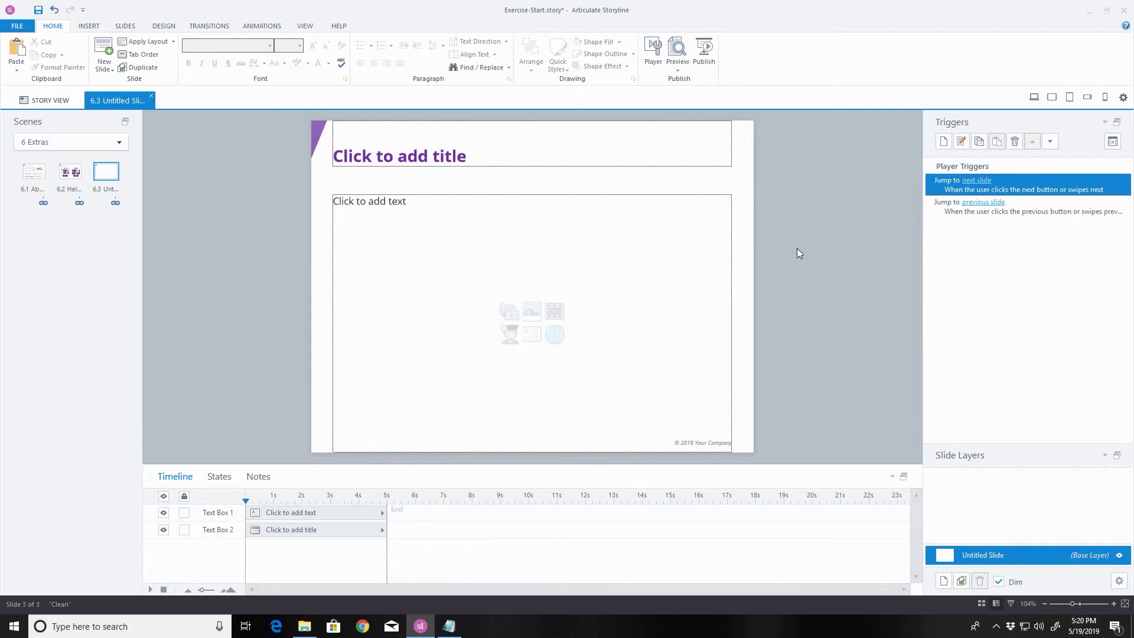
# Enter 'Acknowledgements' as the title of slide 6.3.
pyautogui.click(395, 157)
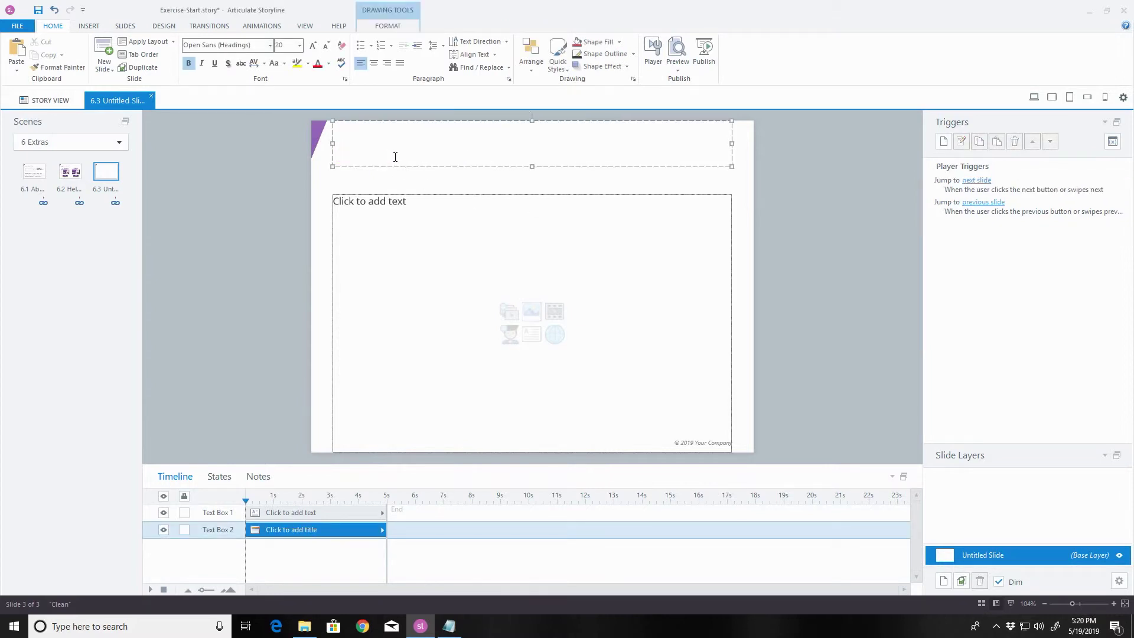
pyautogui.write('Acknowledgements')
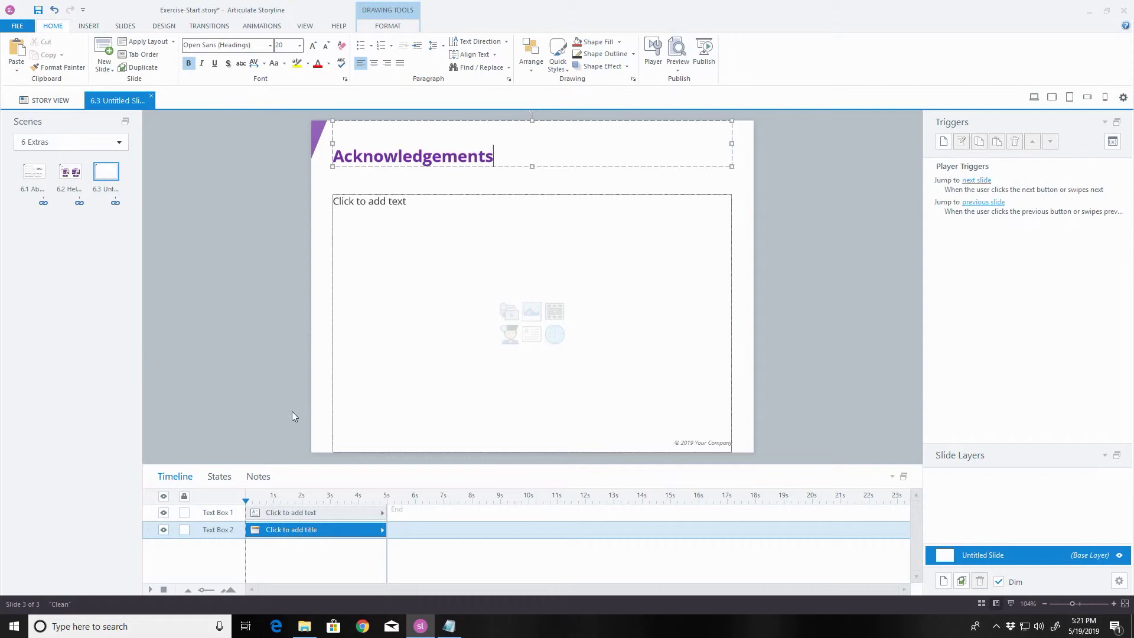
pyautogui.click(256, 392)
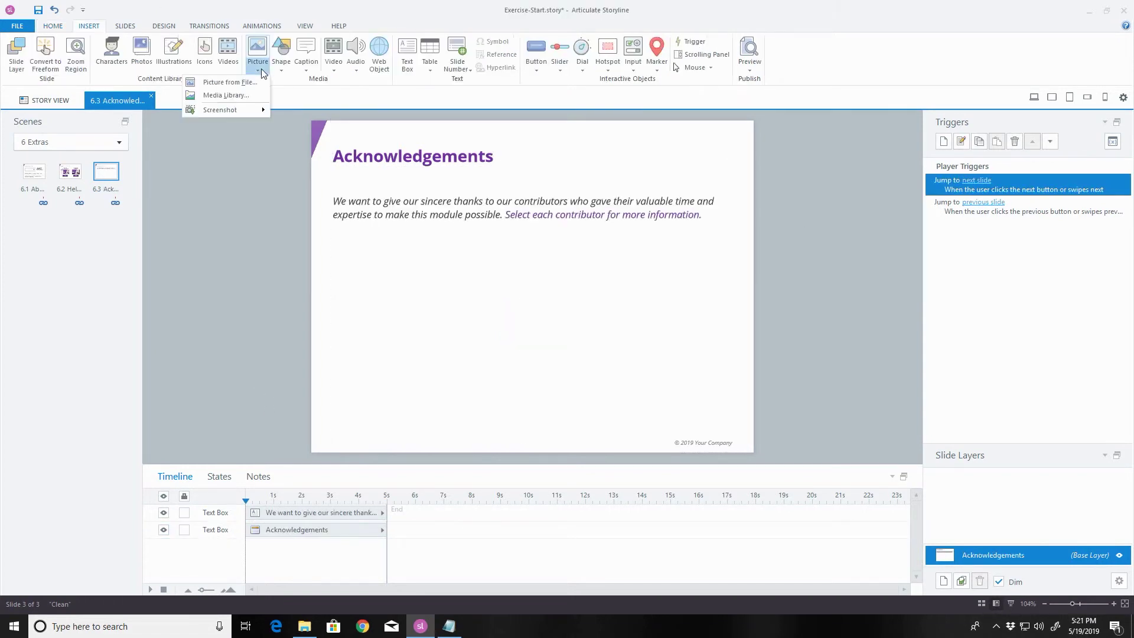
# Insert all eight contributor photos from file onto the slide.
pyautogui.click(236, 81)
pyautogui.click(148, 113)
pyautogui.keyDown('shift'); pyautogui.click(587, 109); pyautogui.keyUp('shift')
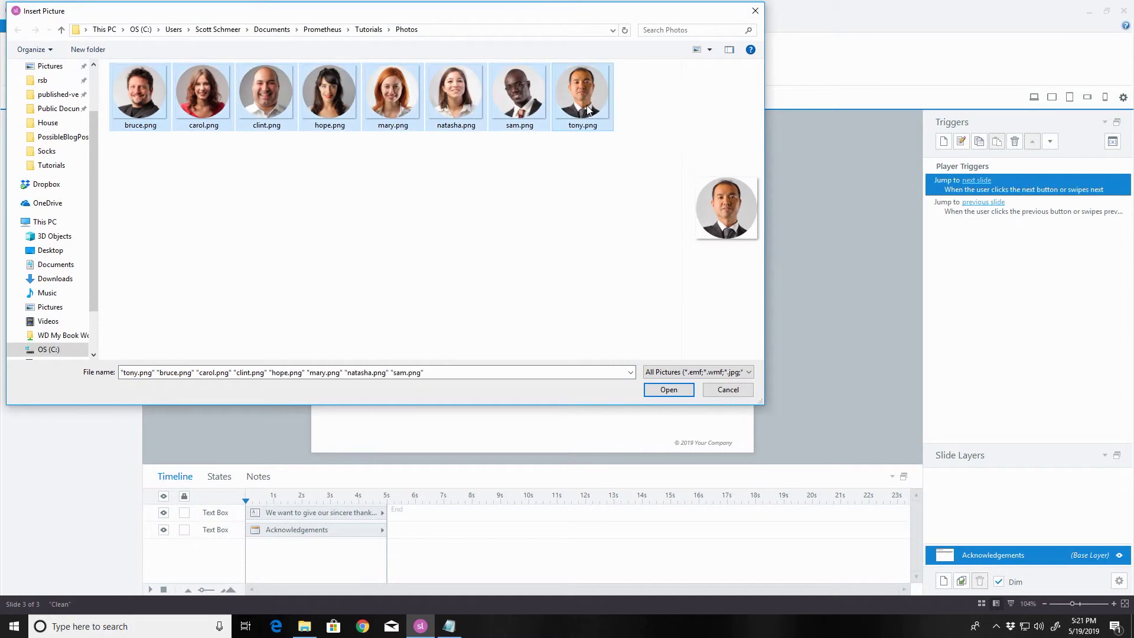
pyautogui.click(673, 391)
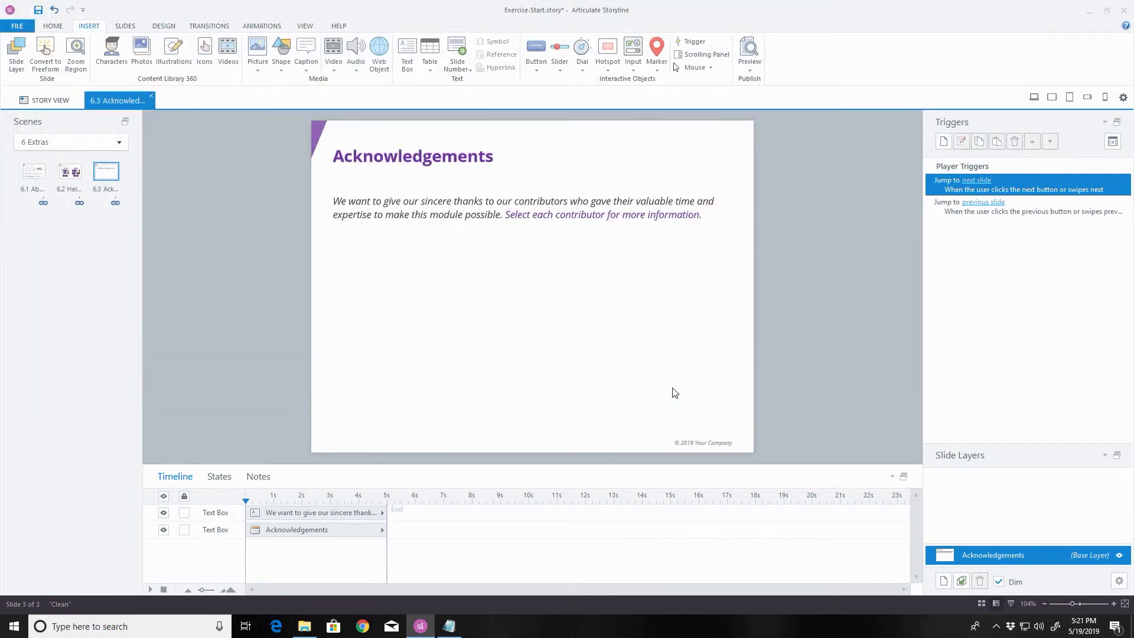
# Spread Tony's, Sam's, Natasha's and Mary's photos out of the stacked pile into the grid.
pyautogui.moveTo(398, 146); pyautogui.dragTo(393, 353)
pyautogui.moveTo(401, 180); pyautogui.dragTo(468, 318)
pyautogui.moveTo(406, 176); pyautogui.dragTo(585, 313)
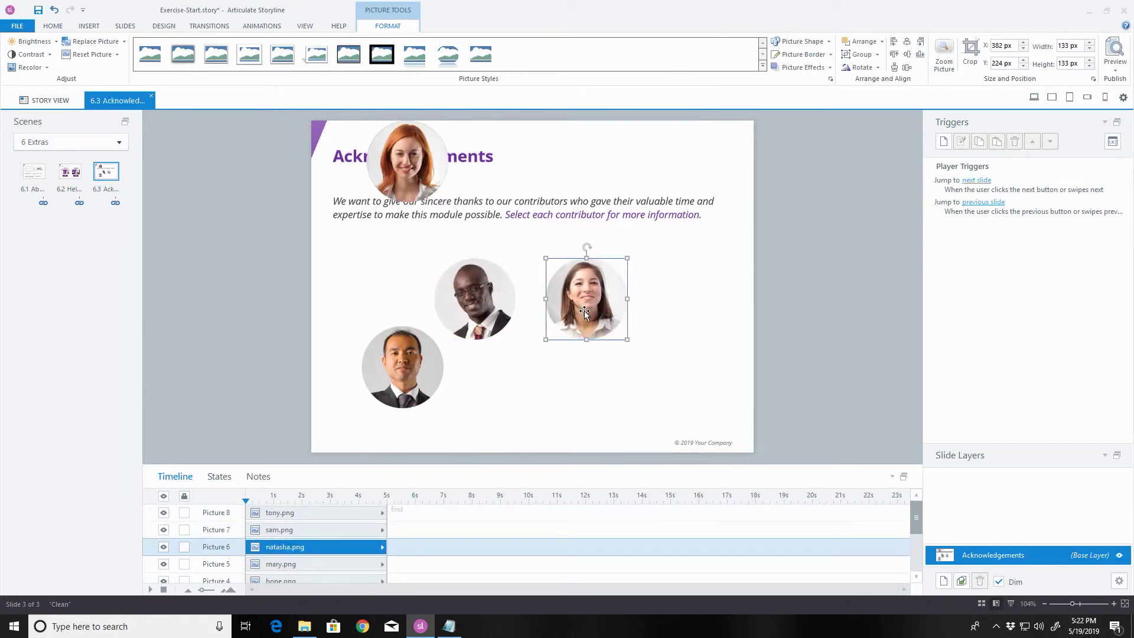
pyautogui.moveTo(393, 163); pyautogui.dragTo(708, 380)
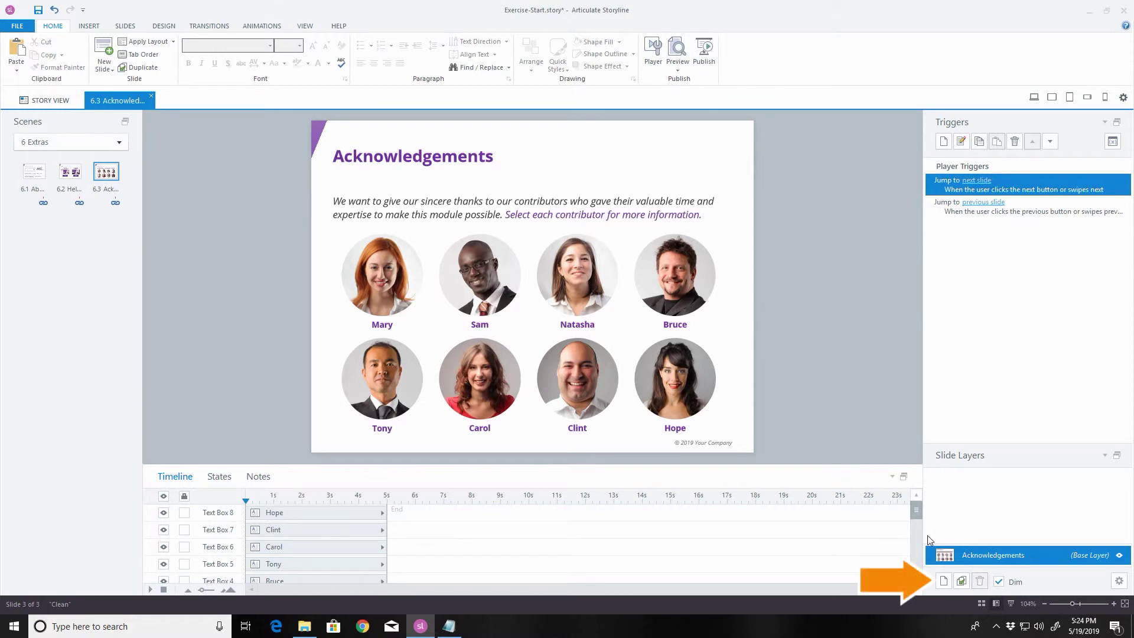
# Create a slide layer named Bruce and paste the purple diagonal panel onto it.
pyautogui.click(943, 581)
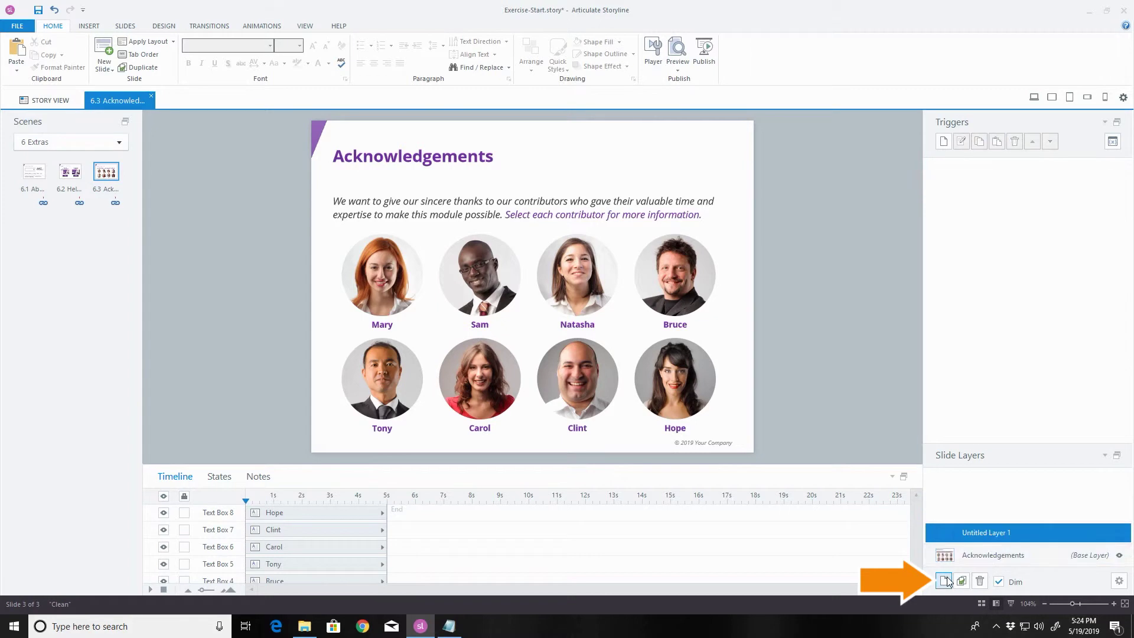
pyautogui.doubleClick(977, 533)
pyautogui.press('BackSpace')
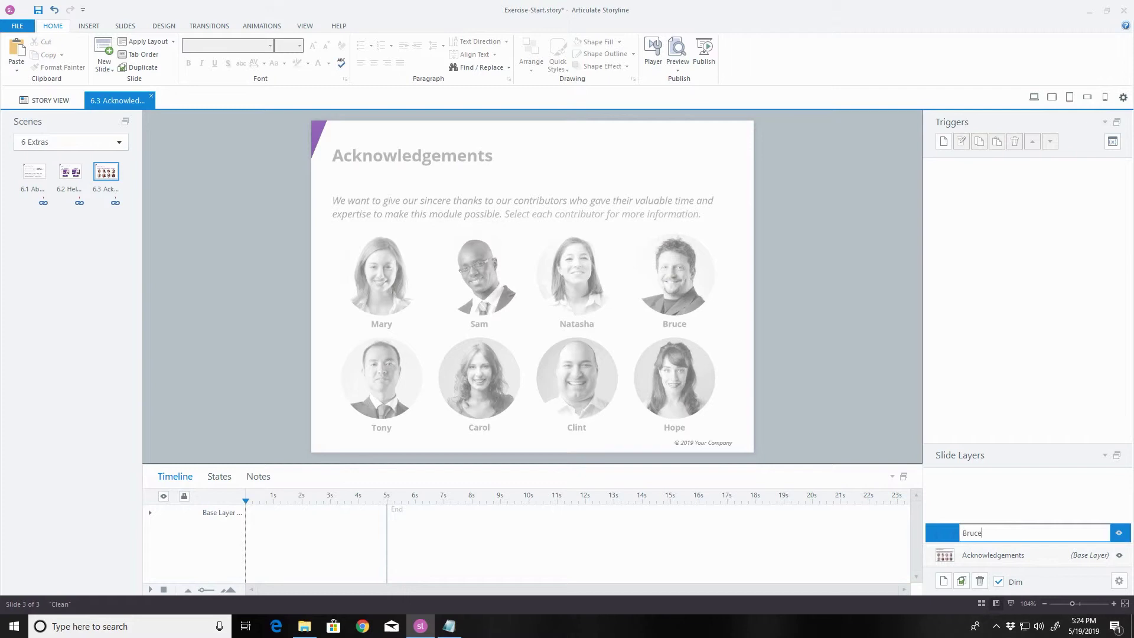
pyautogui.press('Return')
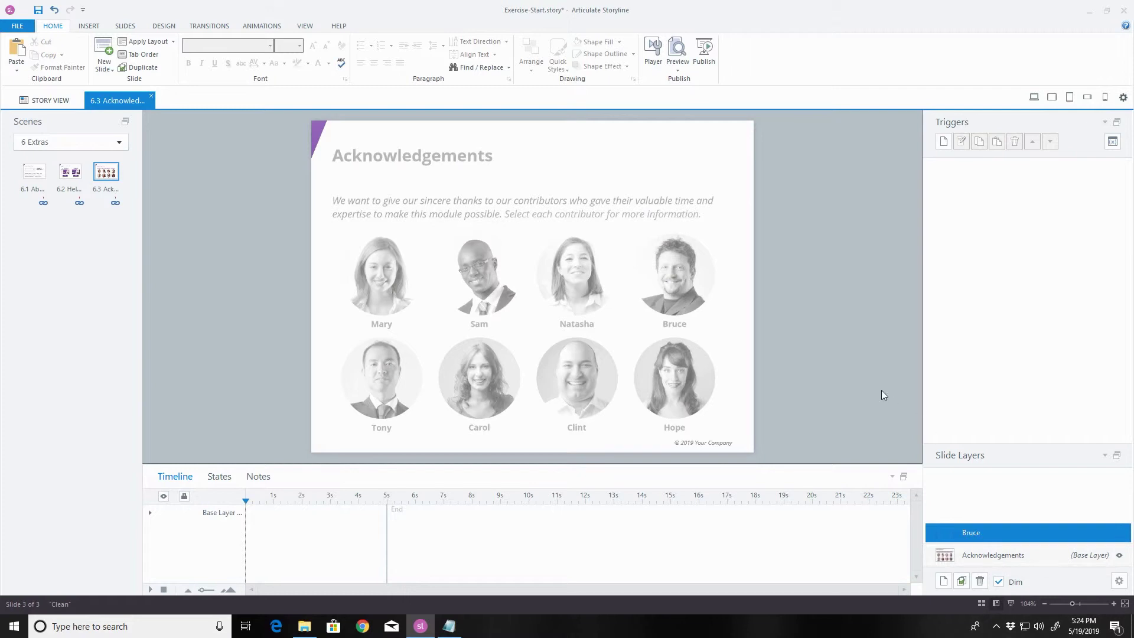
pyautogui.hotkey('ctrl', 'v')
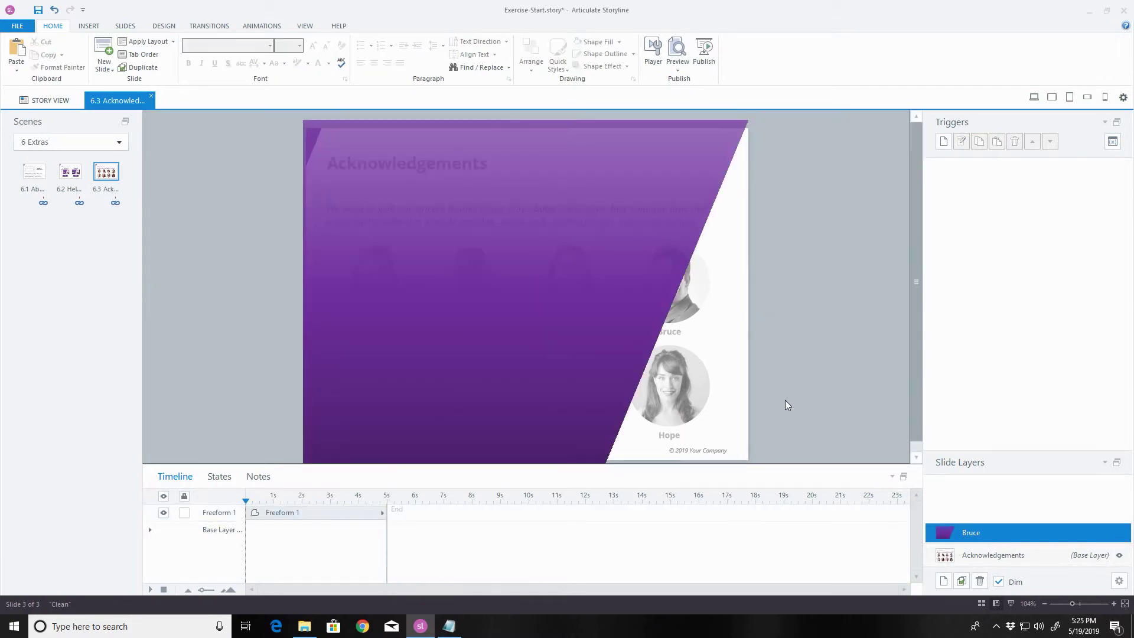
# Insert bruce.png onto the Bruce layer.
pyautogui.click(88, 26)
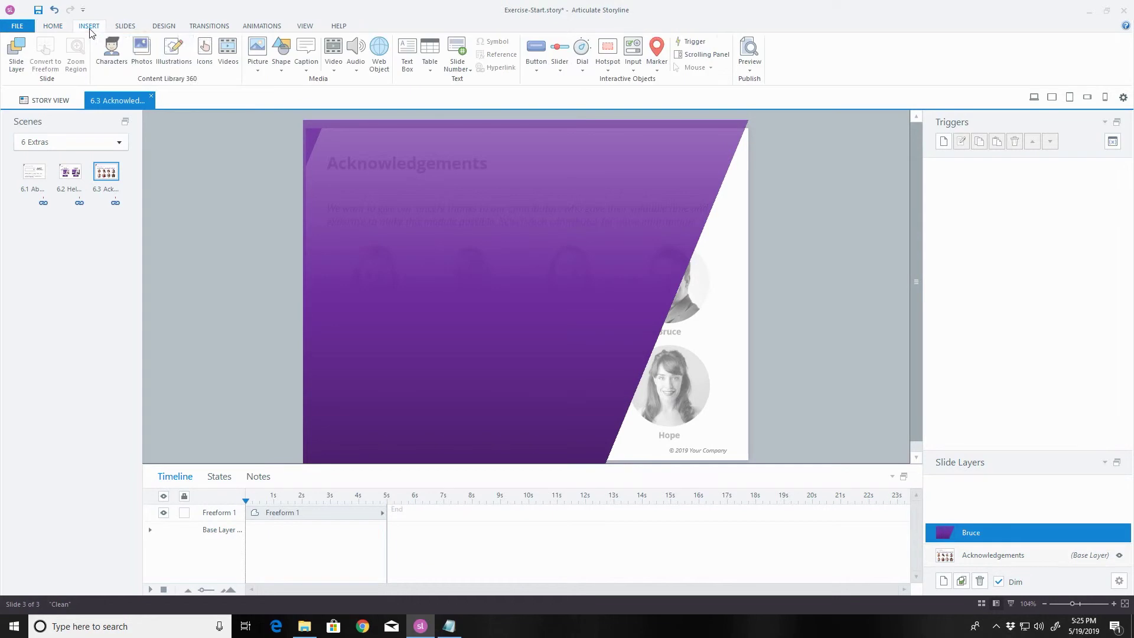
pyautogui.click(266, 70)
pyautogui.click(249, 83)
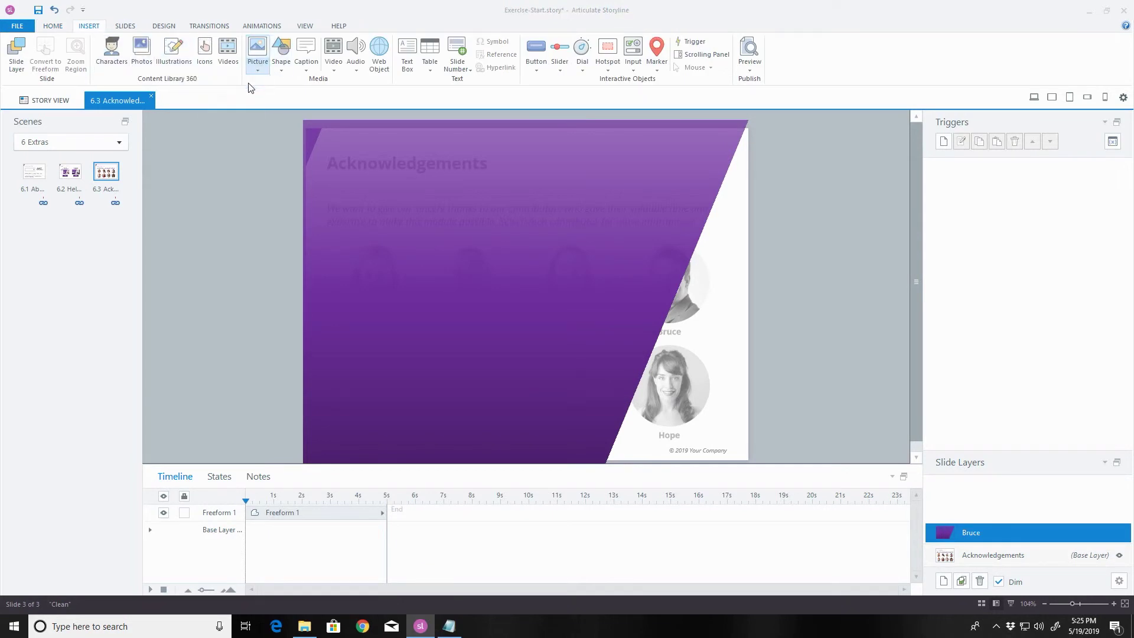
pyautogui.click(140, 94)
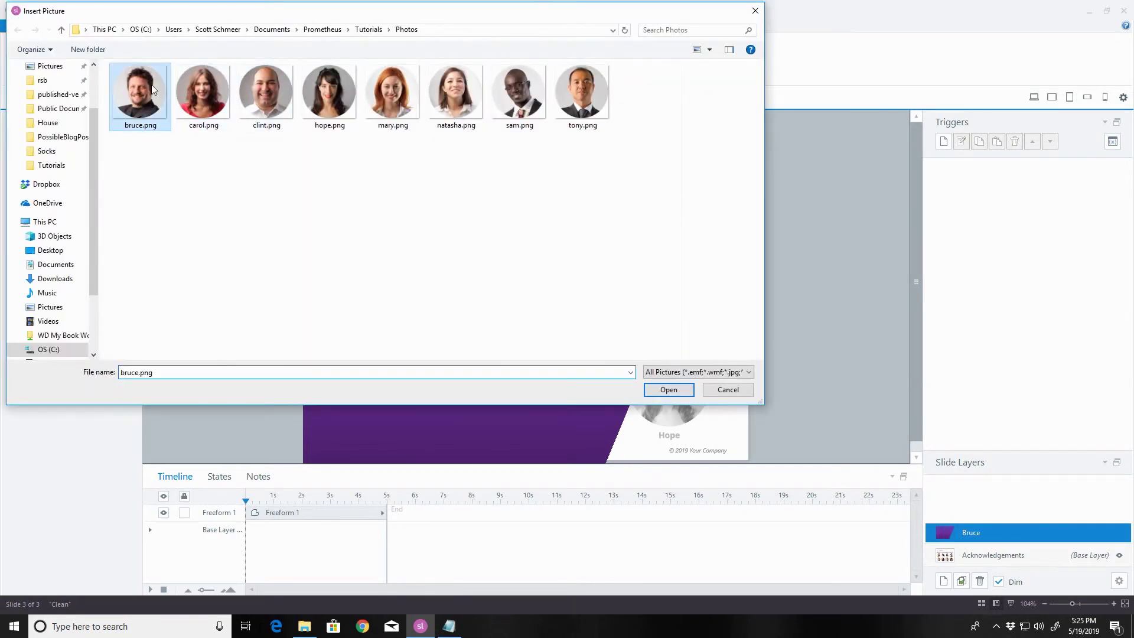
pyautogui.click(666, 390)
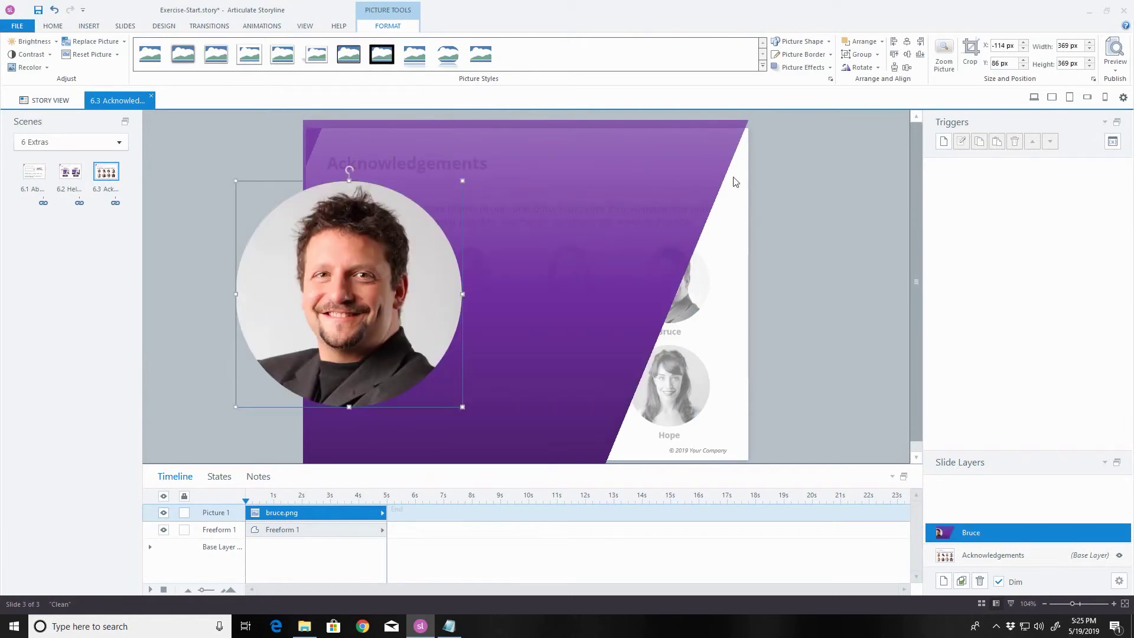
# Give Bruce's photo an outer drop shadow preset.
pyautogui.click(829, 67)
pyautogui.moveTo(803, 89)
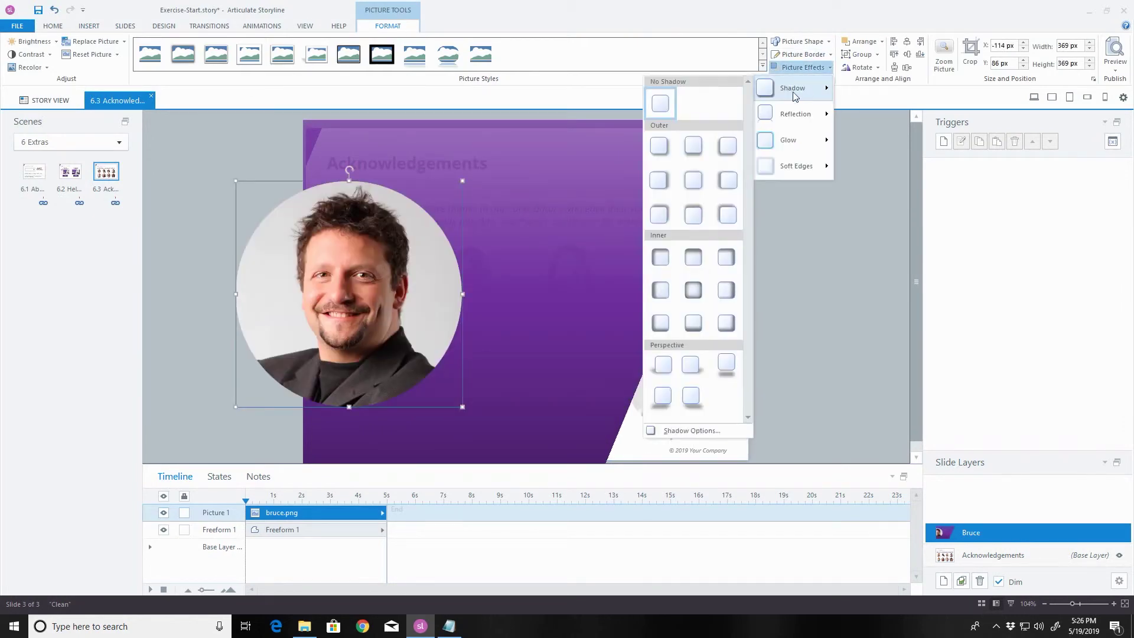
pyautogui.click(655, 141)
pyautogui.click(765, 398)
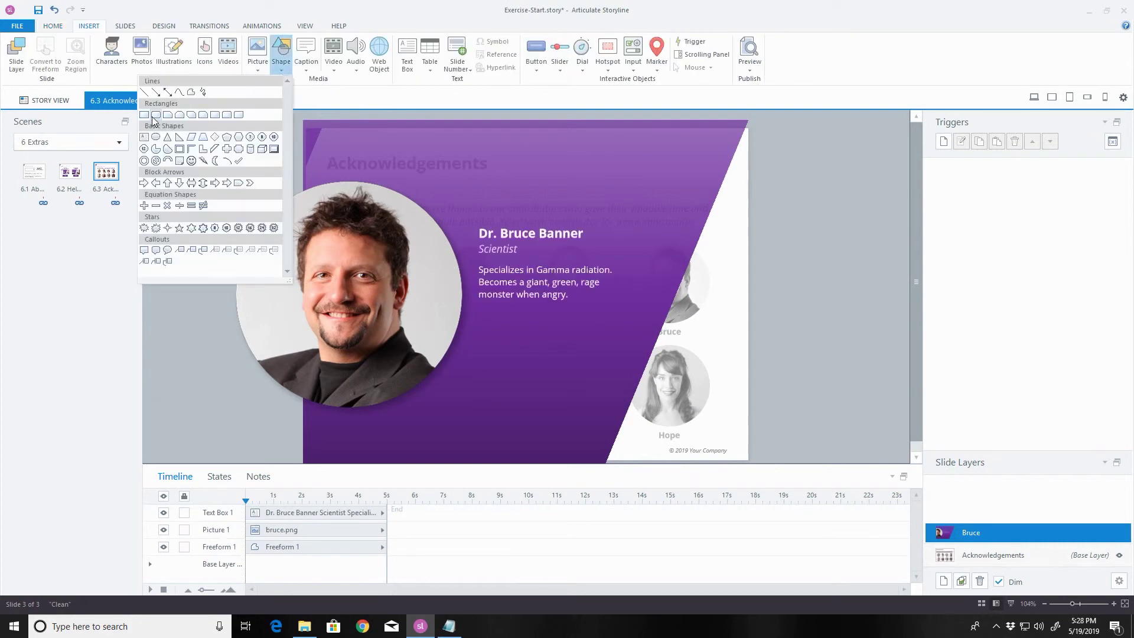
# Place a rectangle beneath Bruce's bio to serve as the CLOSE button.
pyautogui.click(151, 117)
pyautogui.click(484, 333)
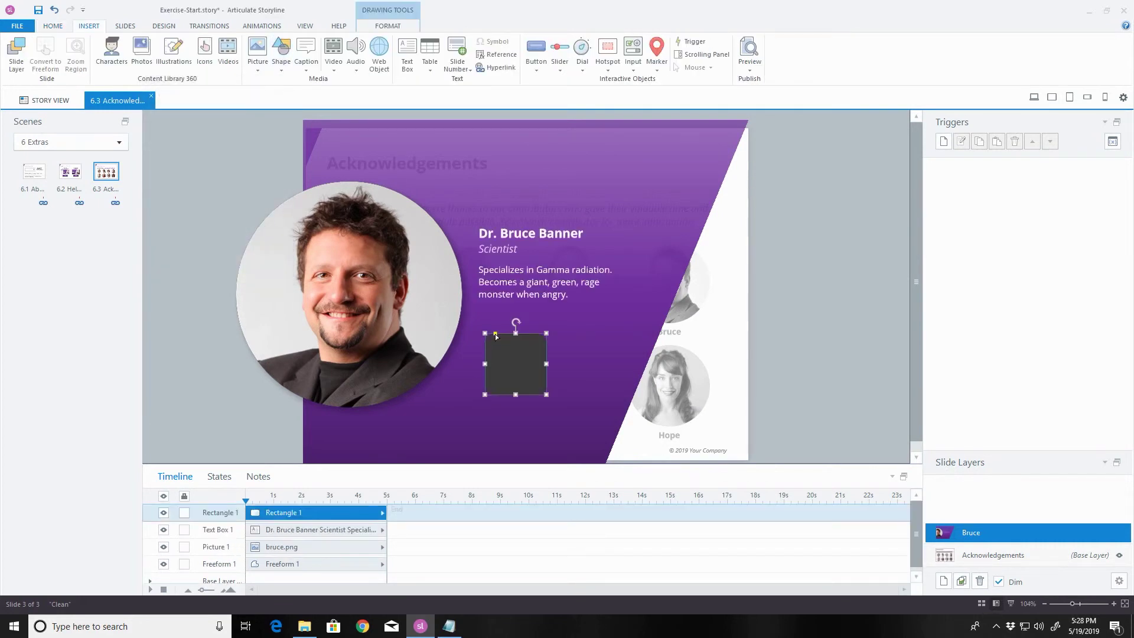
pyautogui.rightClick(500, 336)
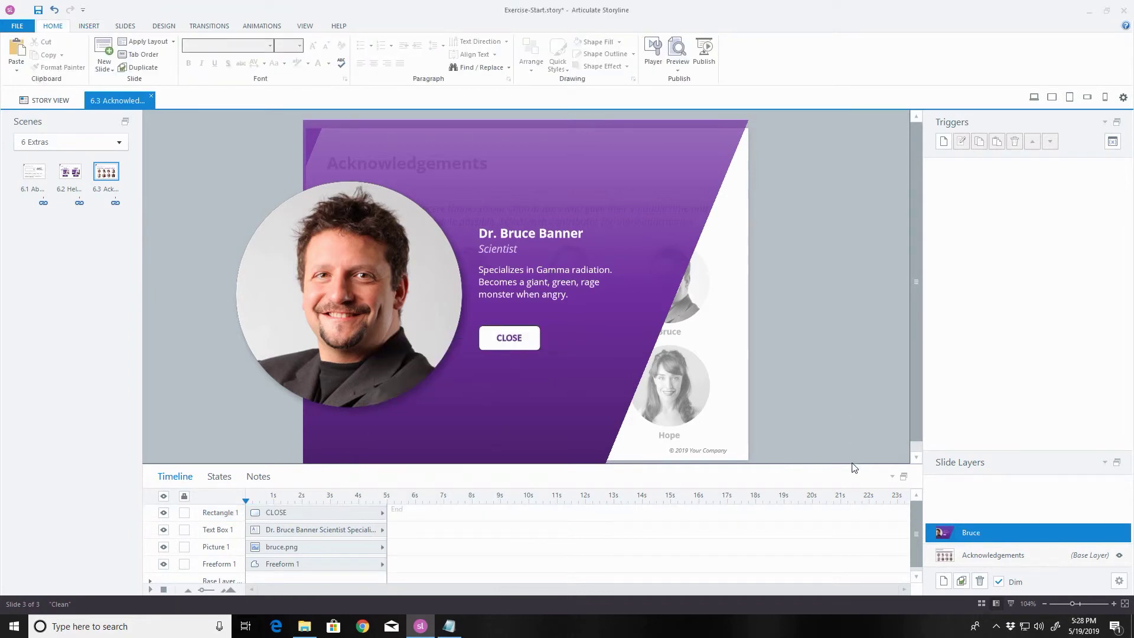
pyautogui.moveTo(851, 464); pyautogui.dragTo(853, 433)
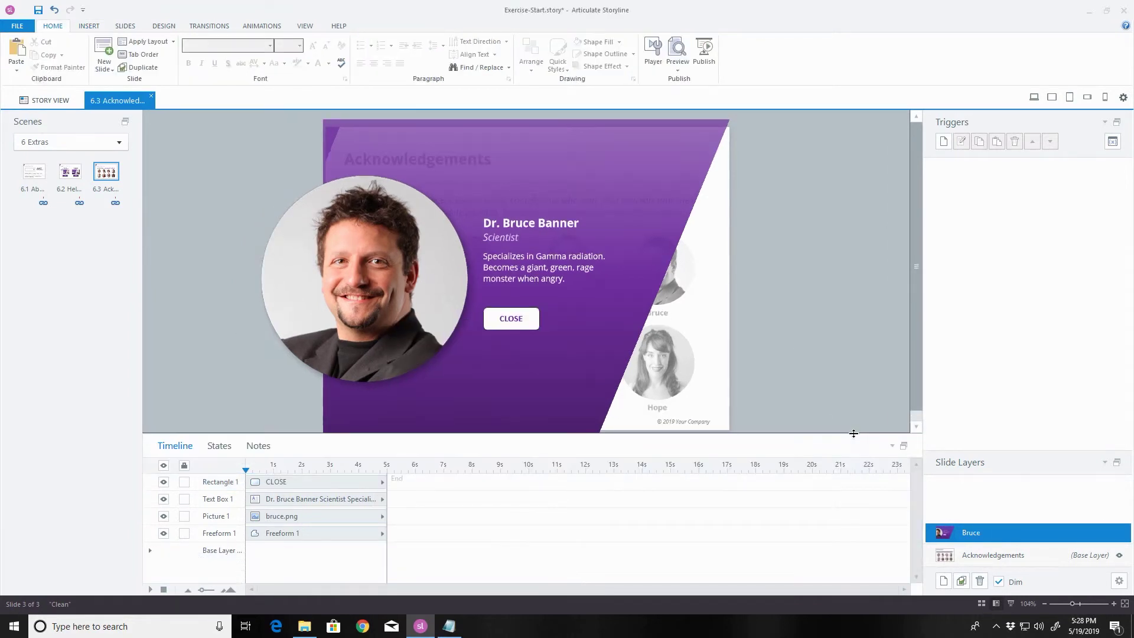
# Give the purple panel a Fly In entrance from the left.
pyautogui.click(258, 533)
pyautogui.click(262, 26)
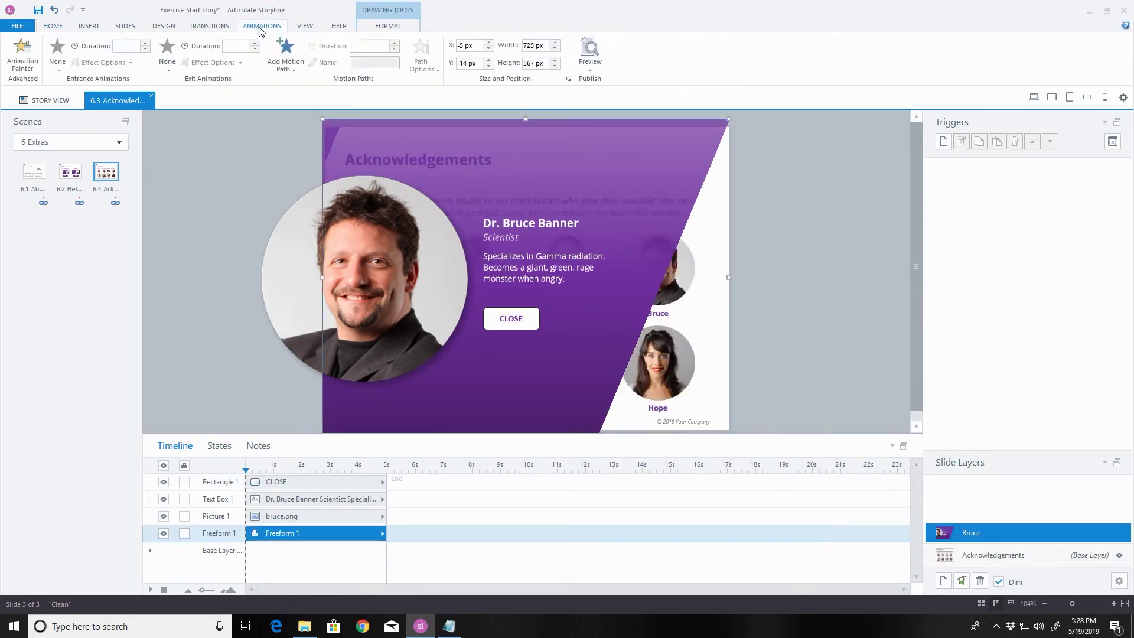
pyautogui.click(57, 71)
pyautogui.click(190, 92)
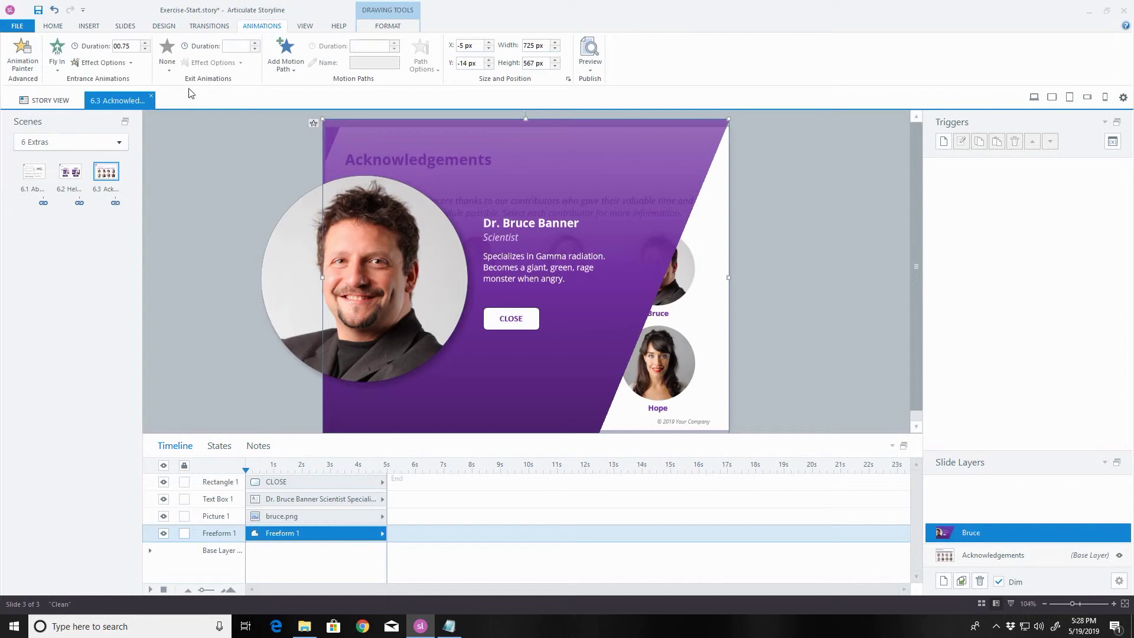
pyautogui.click(129, 61)
pyautogui.click(103, 158)
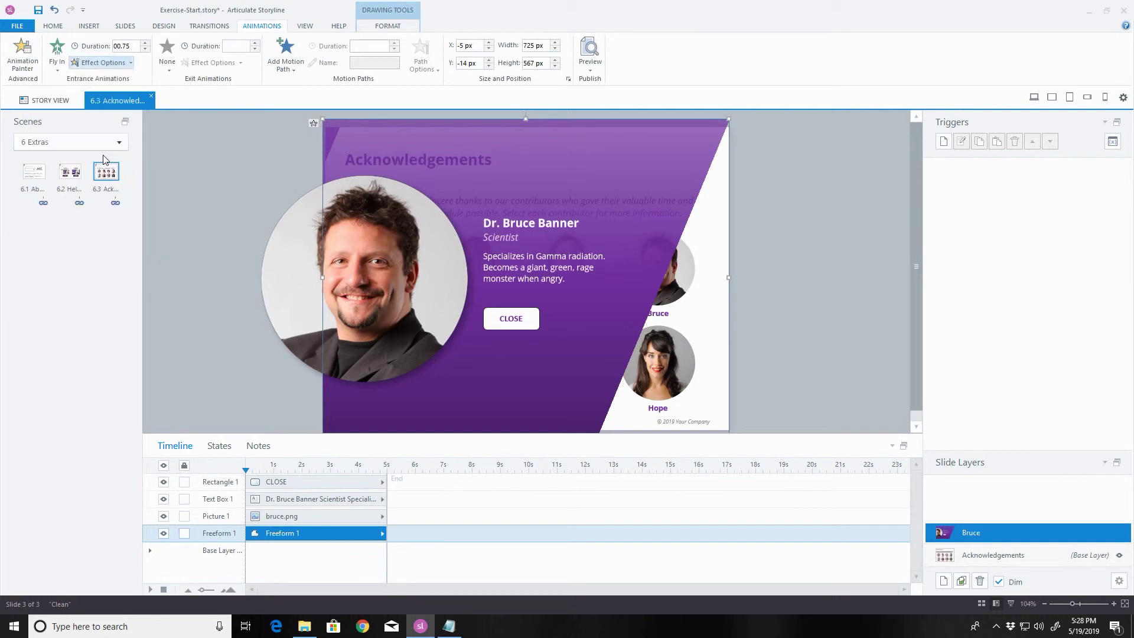
# Delay Bruce's photo slightly on the timeline and give it a Fly In entrance.
pyautogui.click(270, 516)
pyautogui.moveTo(247, 516); pyautogui.dragTo(265, 516)
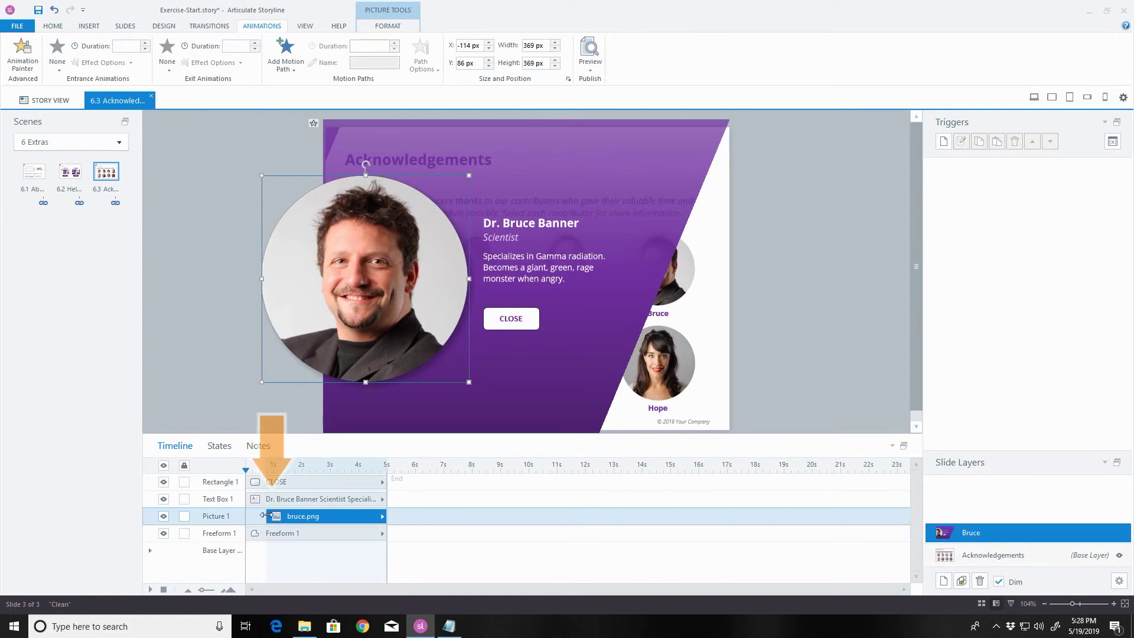
pyautogui.click(57, 56)
pyautogui.click(186, 94)
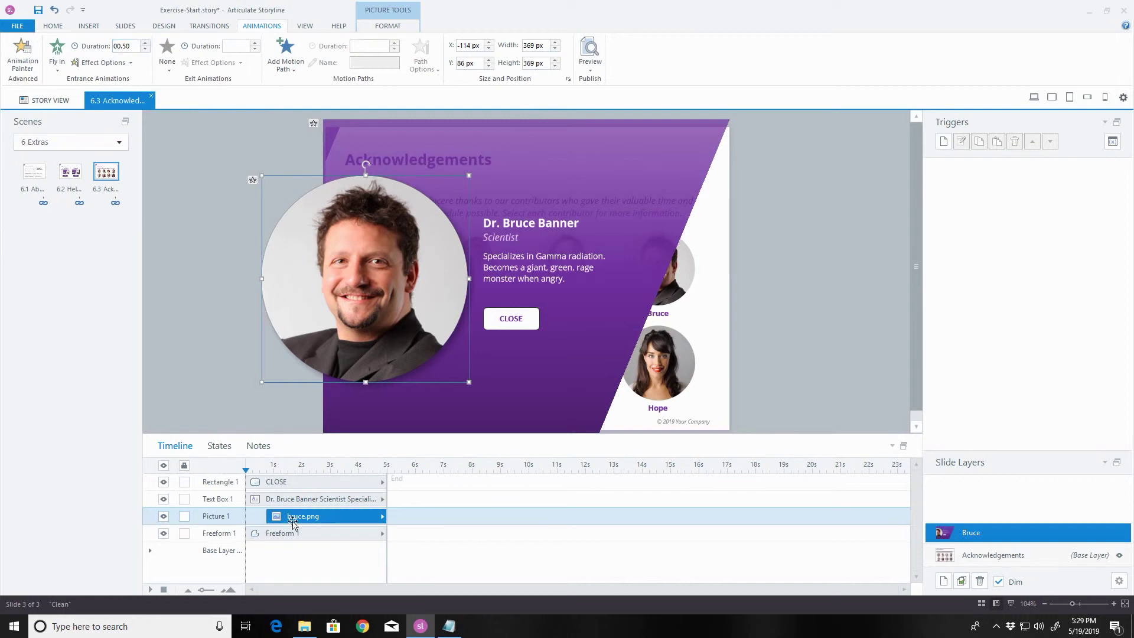
# Delay the bio text and CLOSE button to about 1.5 s and make them fade in.
pyautogui.click(260, 499)
pyautogui.keyDown('ctrl'); pyautogui.click(258, 484); pyautogui.keyUp('ctrl')
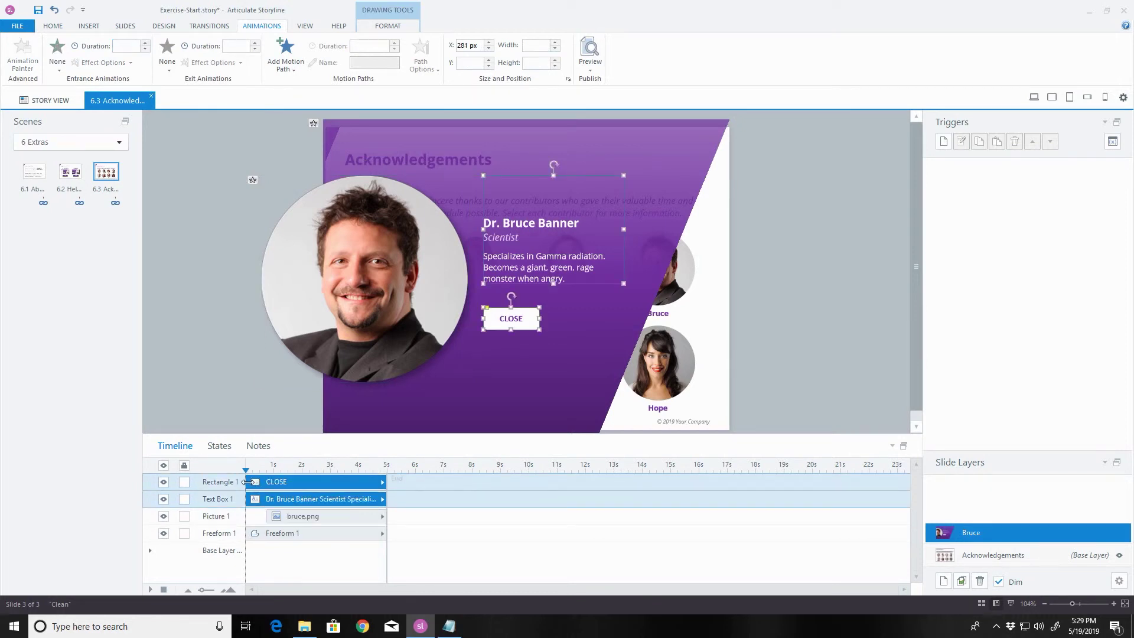
pyautogui.moveTo(248, 481); pyautogui.dragTo(280, 481)
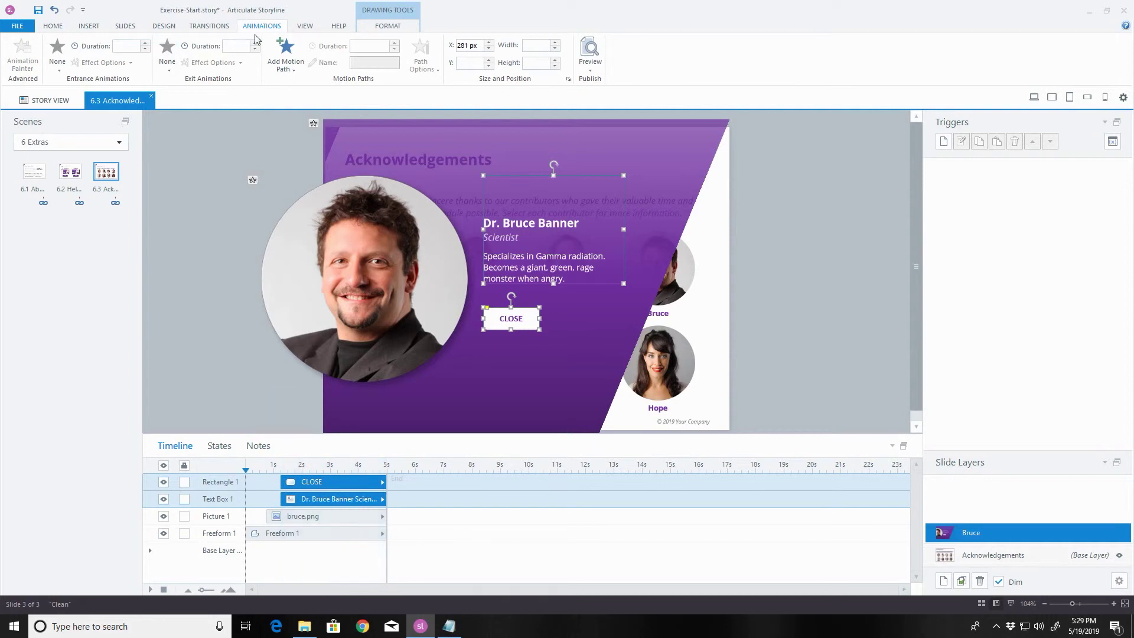
pyautogui.click(57, 63)
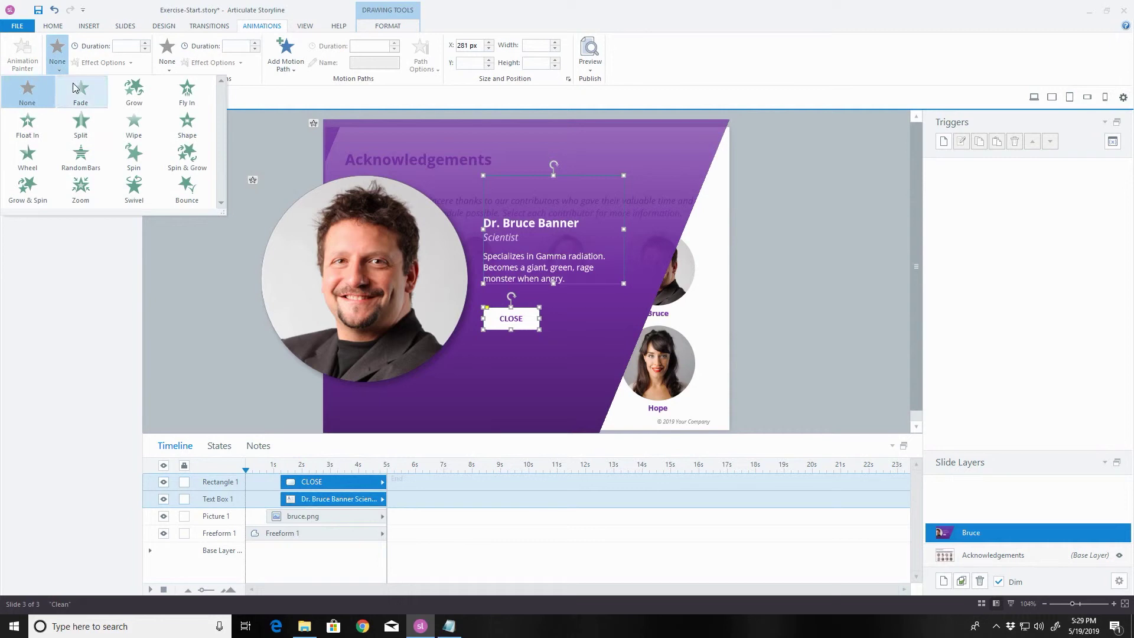
pyautogui.click(74, 83)
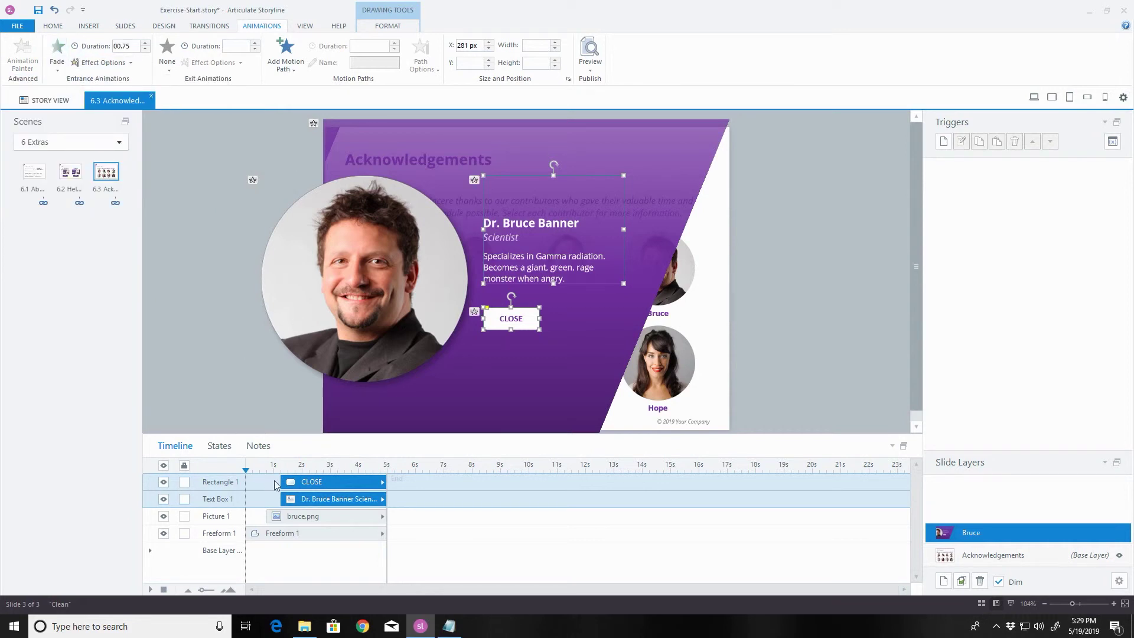
pyautogui.moveTo(288, 482); pyautogui.dragTo(286, 481)
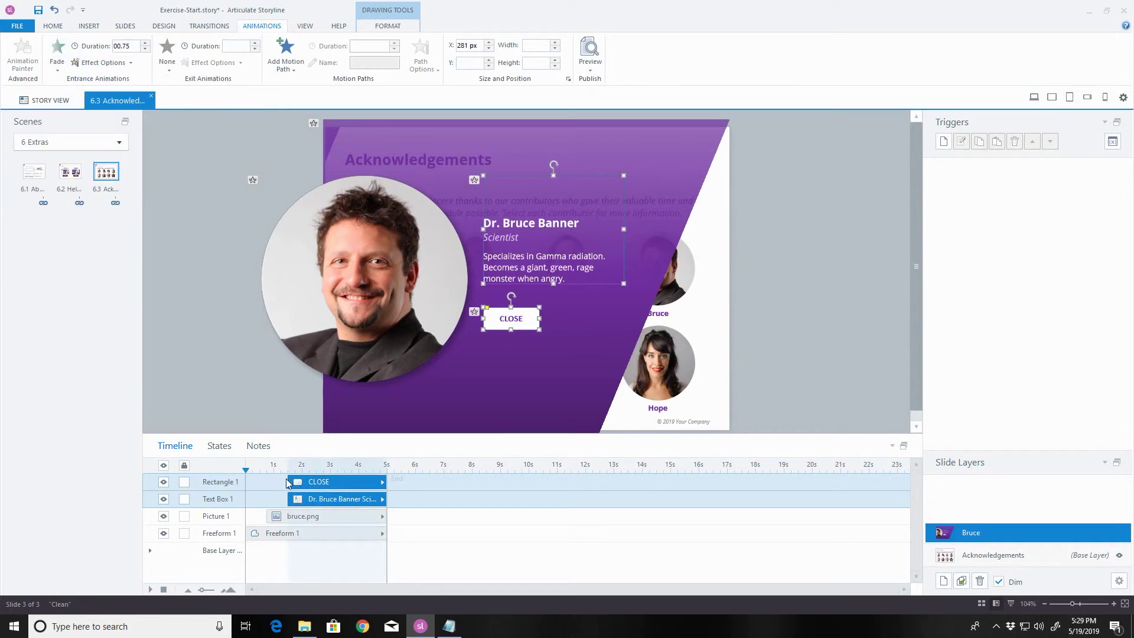
pyautogui.click(224, 395)
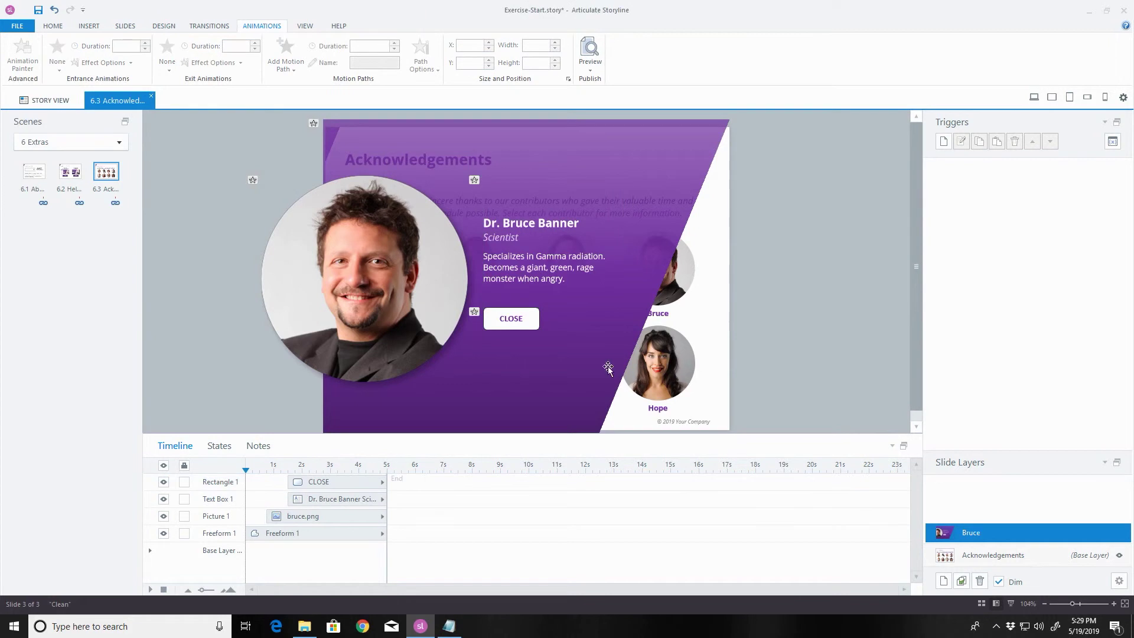
# Add a trigger to the CLOSE button that hides this layer when the user clicks.
pyautogui.click(534, 311)
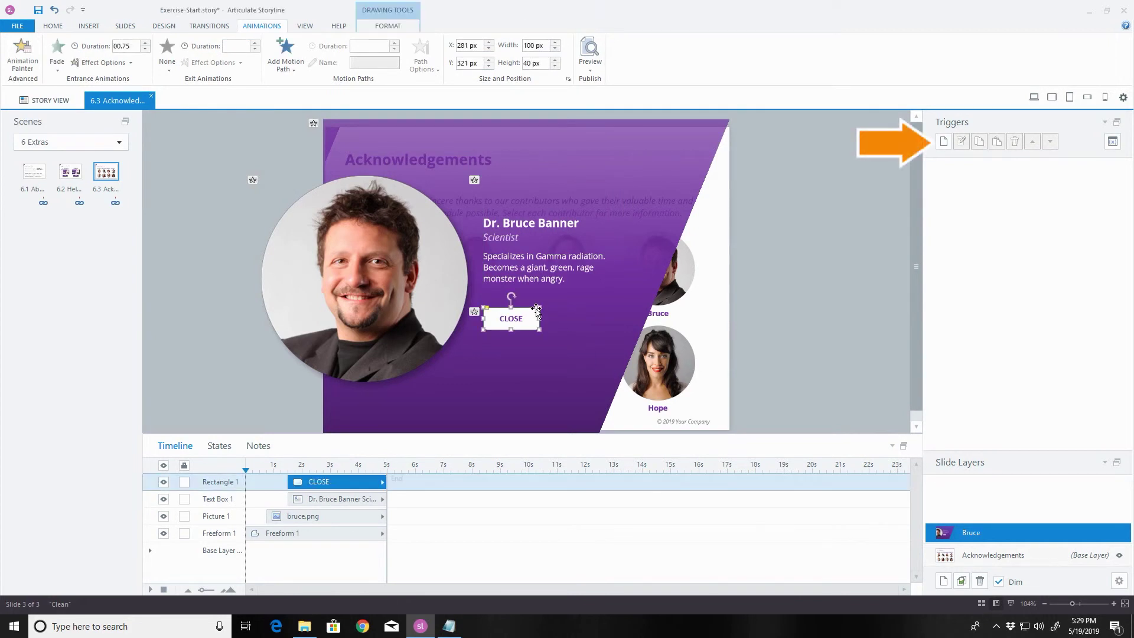
pyautogui.click(943, 148)
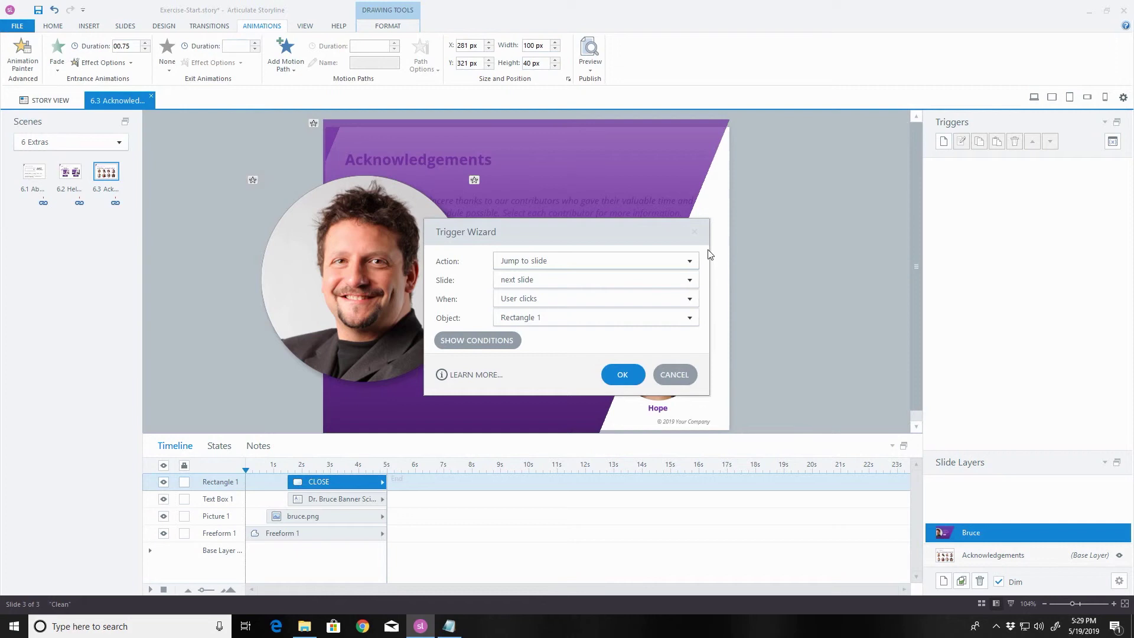
pyautogui.click(689, 260)
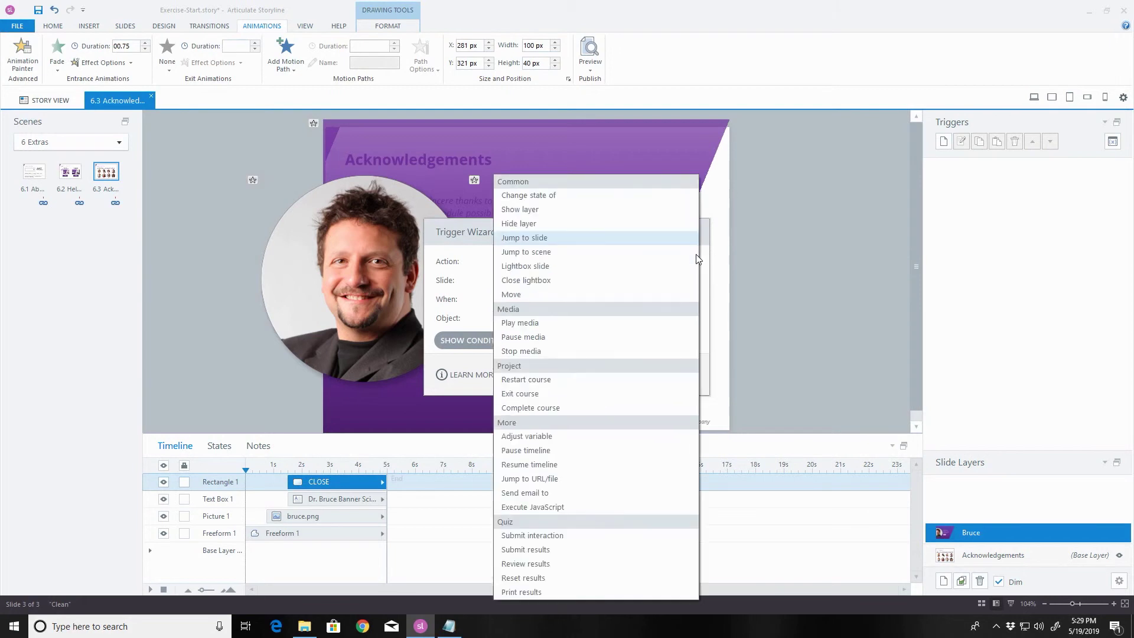
pyautogui.click(597, 224)
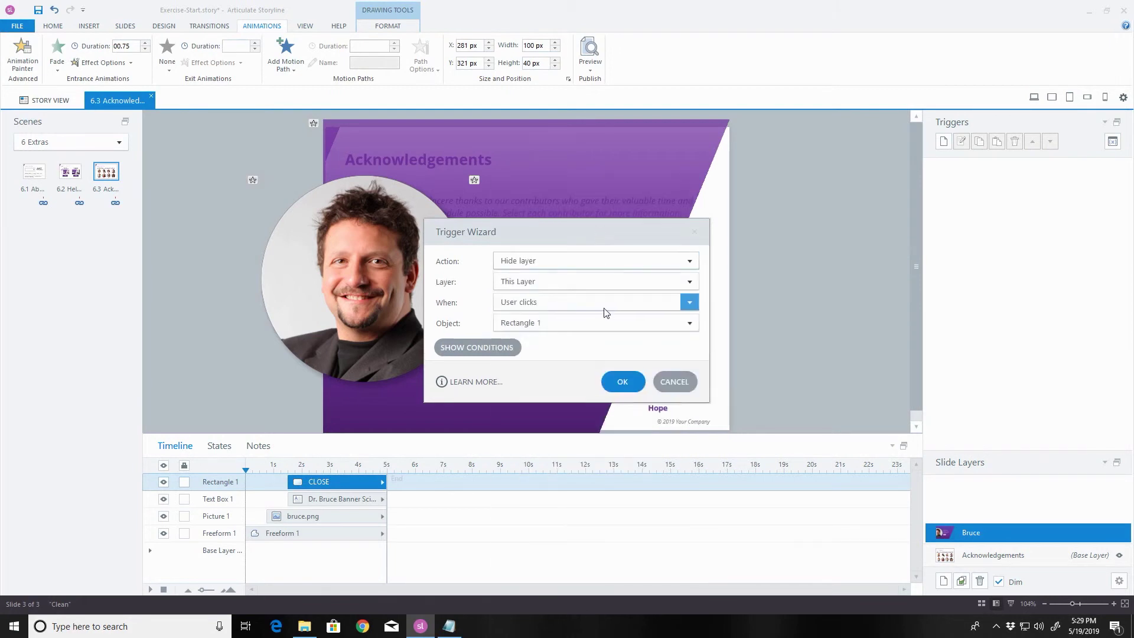
pyautogui.click(628, 381)
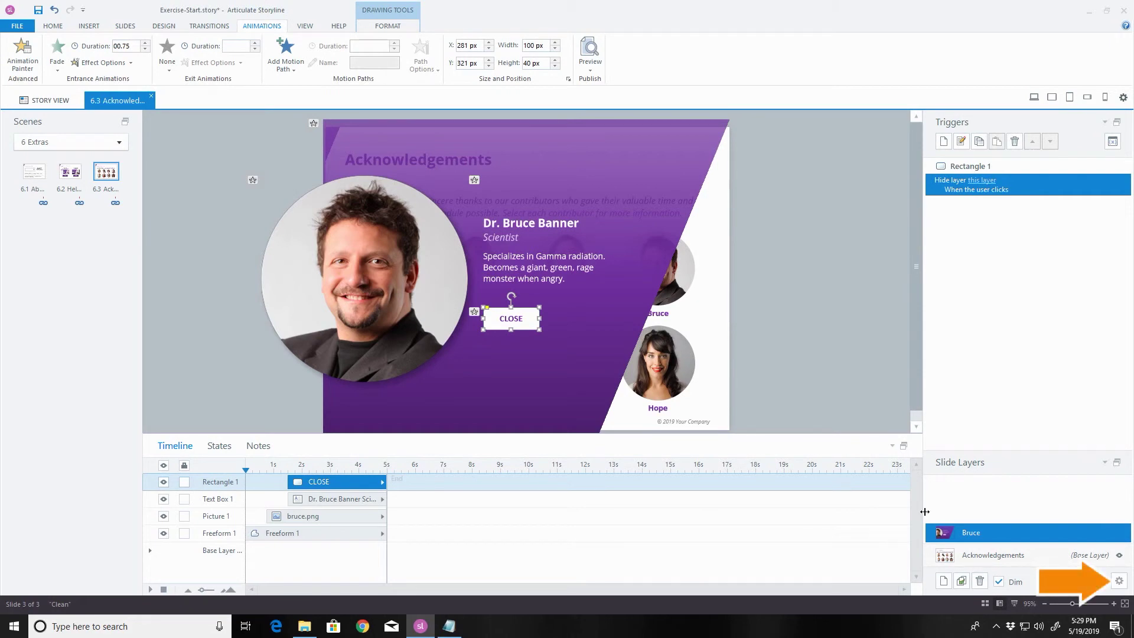
# Enable 'Prevent the user from clicking on the base layer' in the Bruce layer's properties.
pyautogui.click(1119, 581)
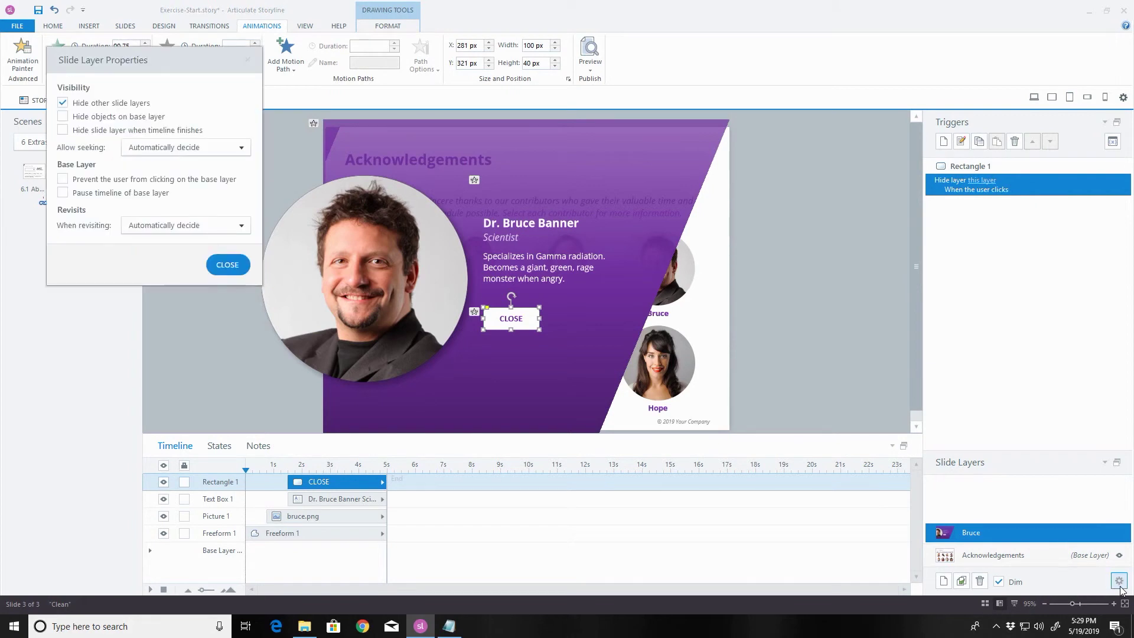
pyautogui.click(158, 183)
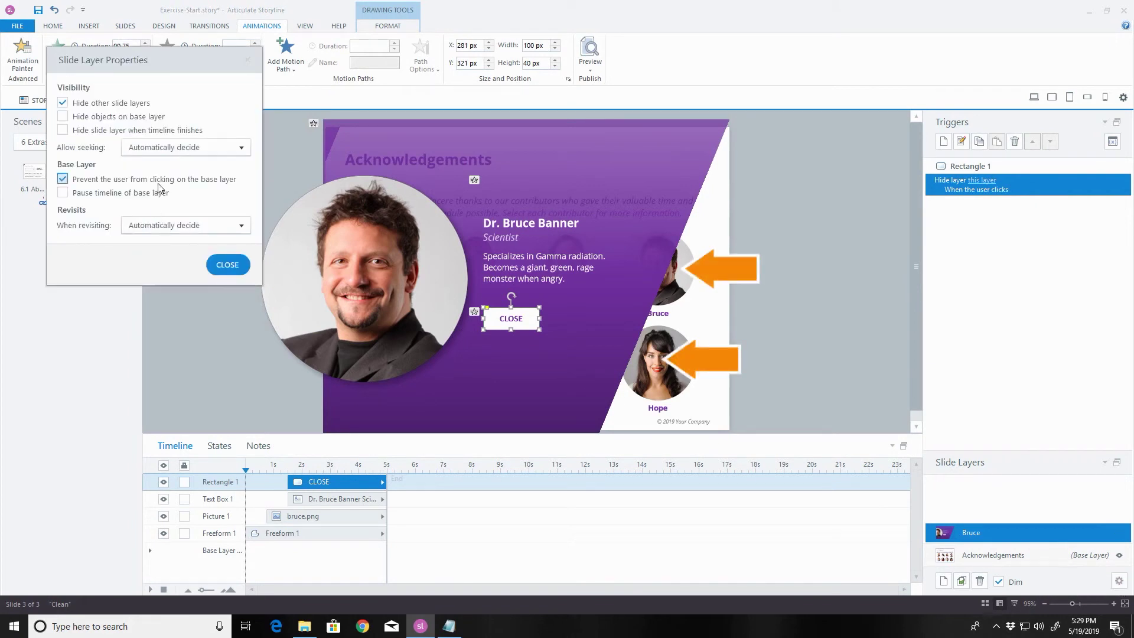
pyautogui.click(236, 267)
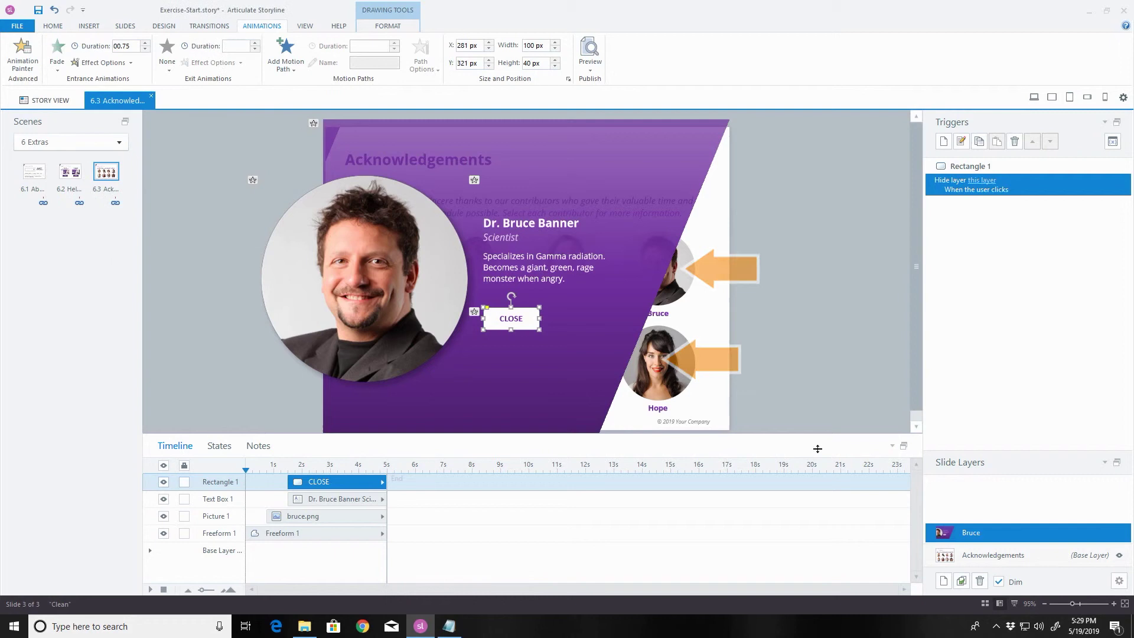
pyautogui.click(815, 378)
# On the base layer, give Bruce's photo a trigger that shows the Bruce layer when clicked.
pyautogui.click(1020, 555)
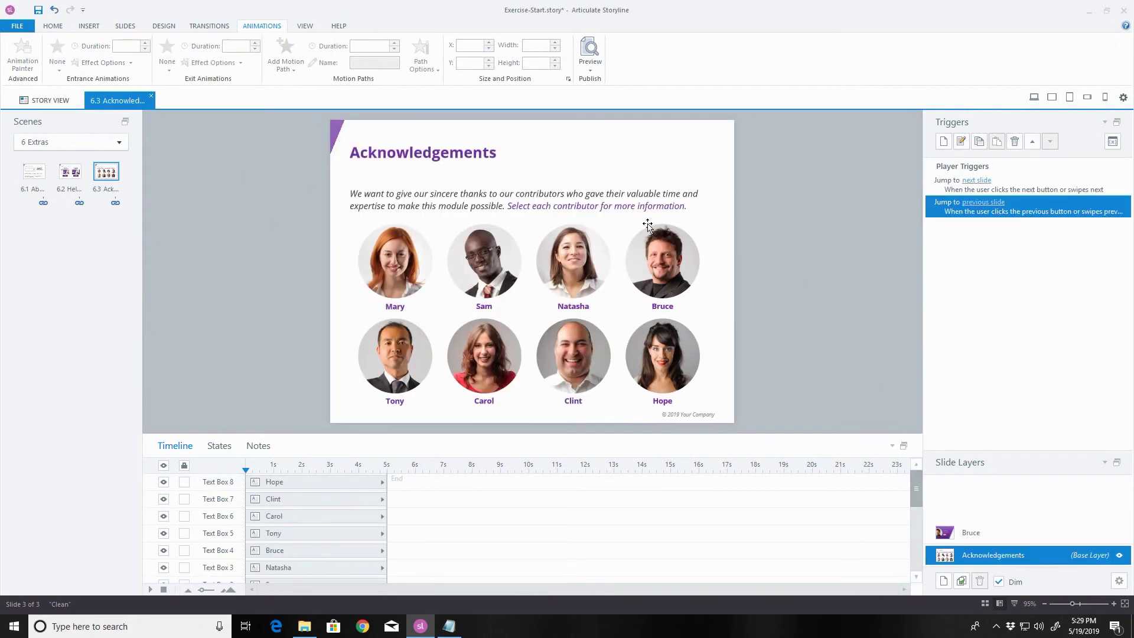
pyautogui.click(655, 260)
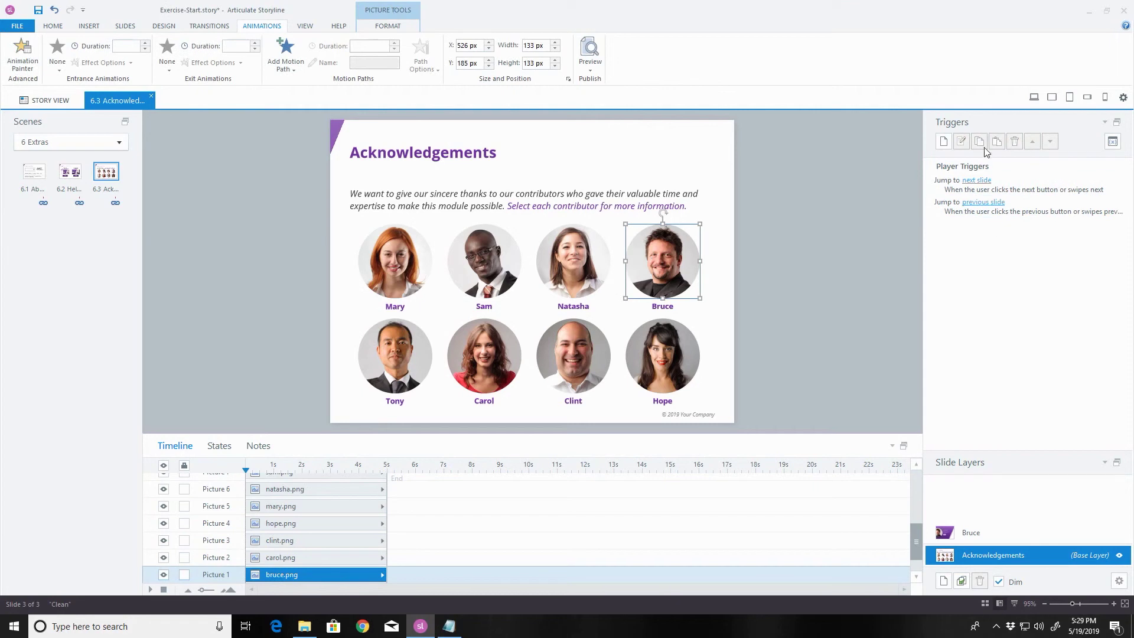
pyautogui.click(943, 142)
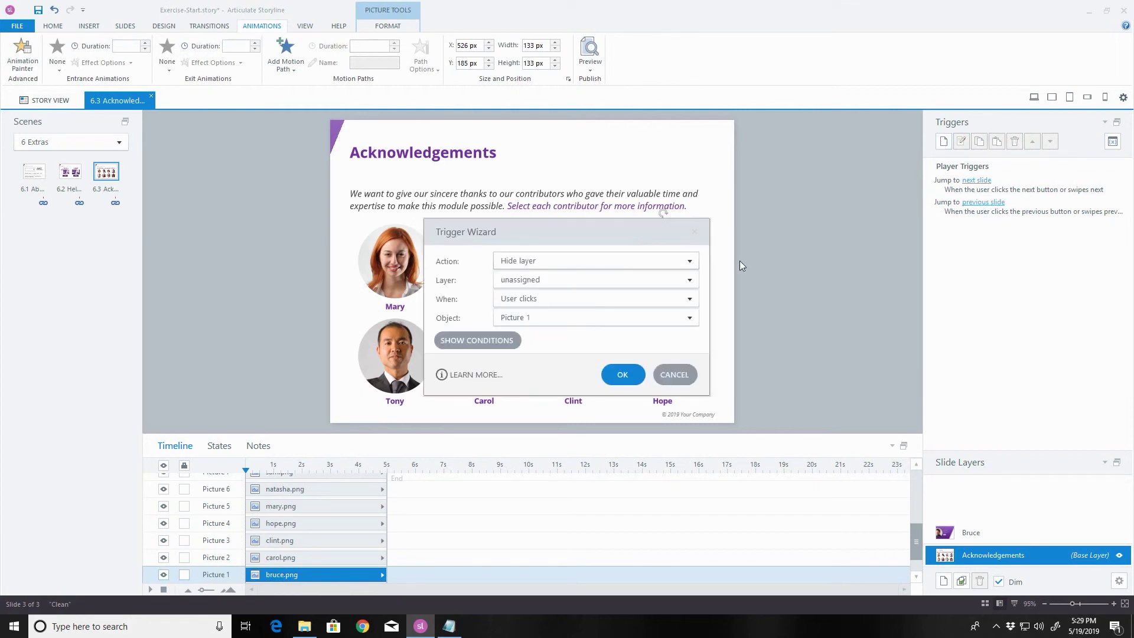
pyautogui.click(689, 260)
pyautogui.click(571, 210)
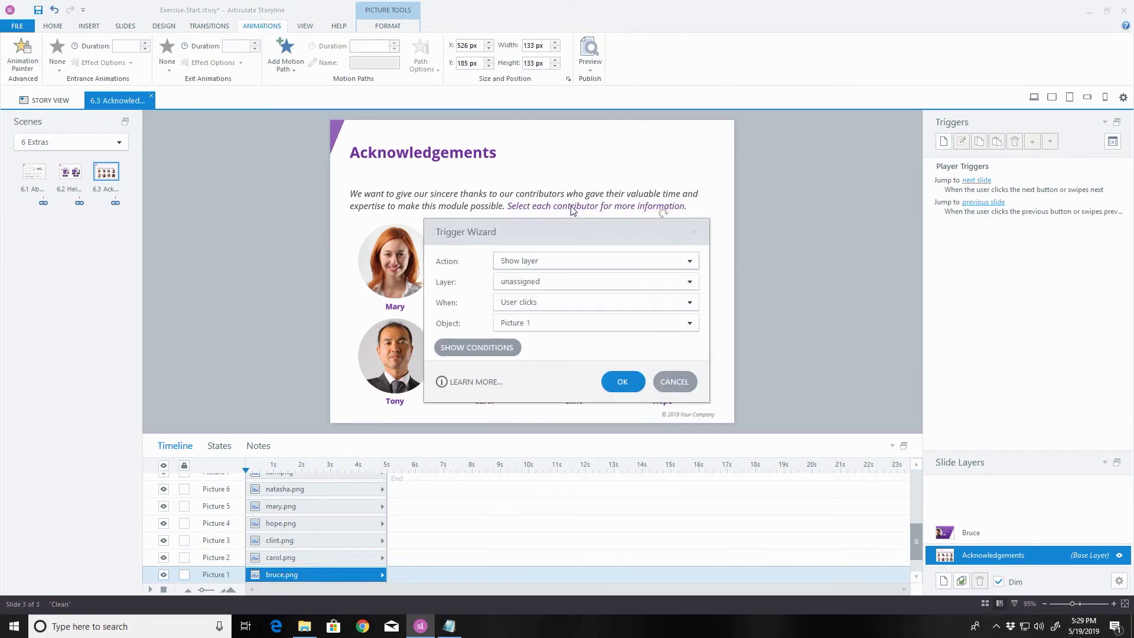
pyautogui.click(690, 283)
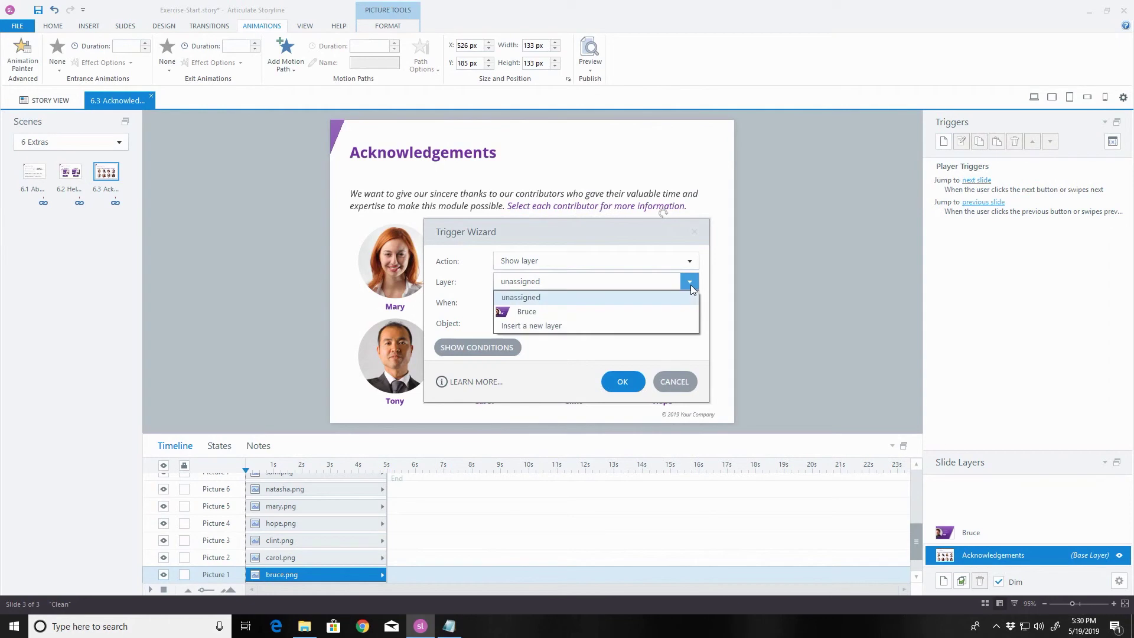
pyautogui.click(608, 311)
pyautogui.click(625, 380)
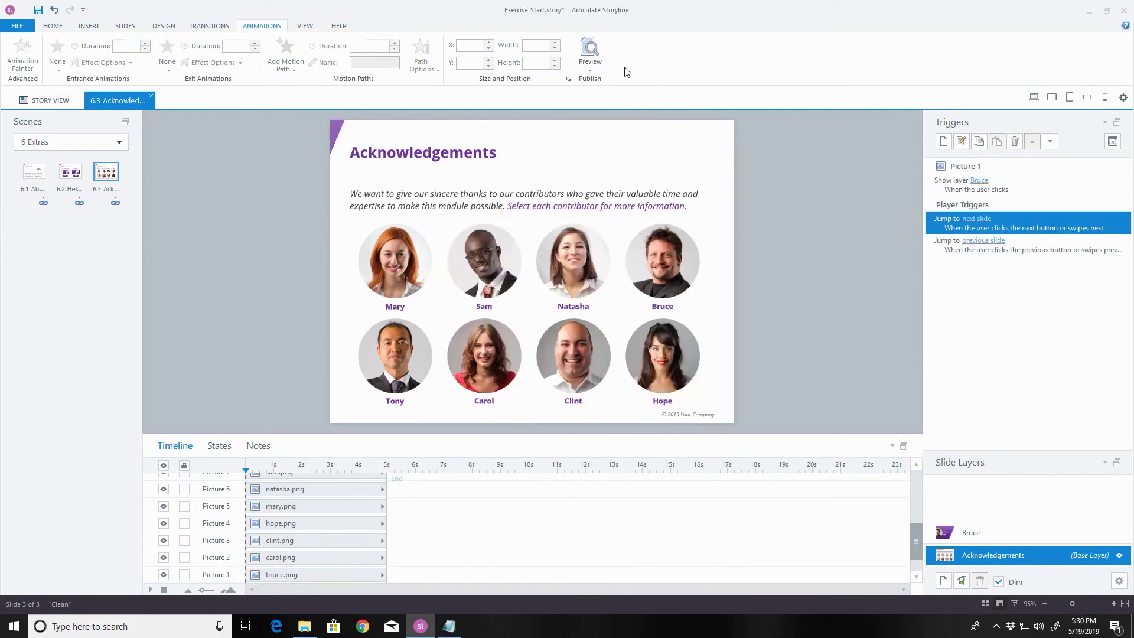
# Preview this slide, check that Bruce's photo opens his bio and CLOSE hides it, then exit.
pyautogui.click(590, 69)
pyautogui.click(586, 86)
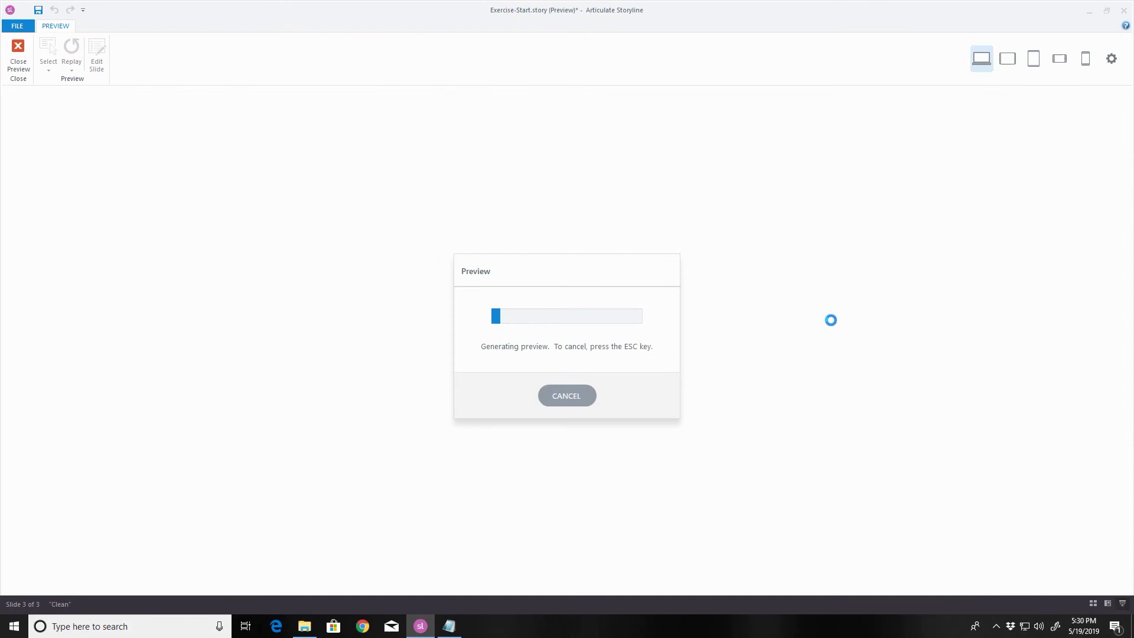
pyautogui.click(795, 329)
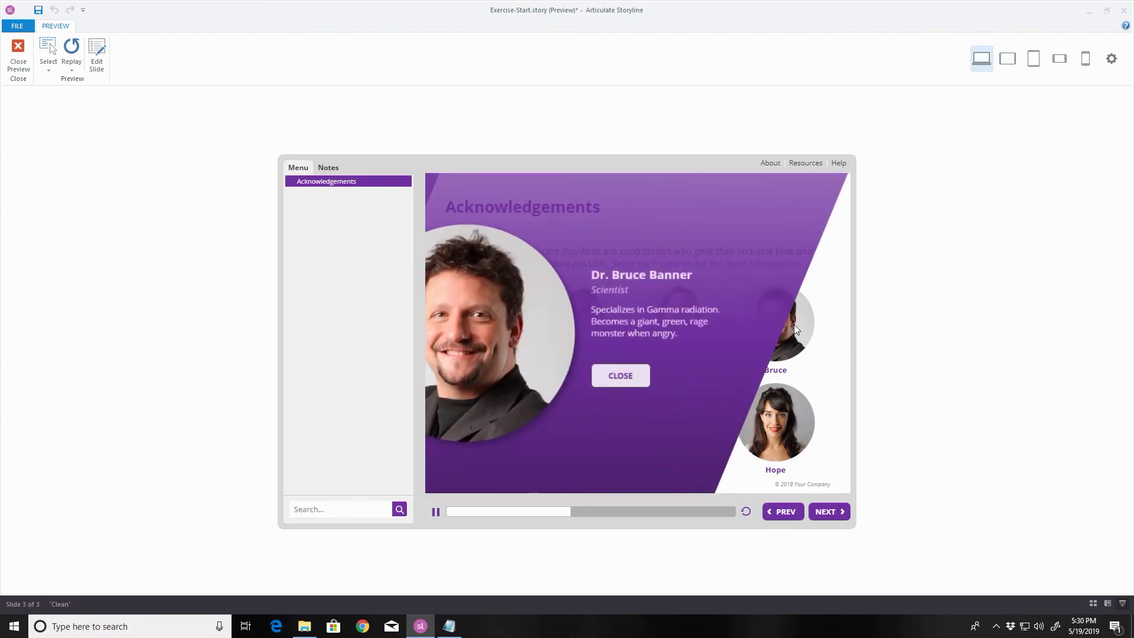
pyautogui.click(632, 379)
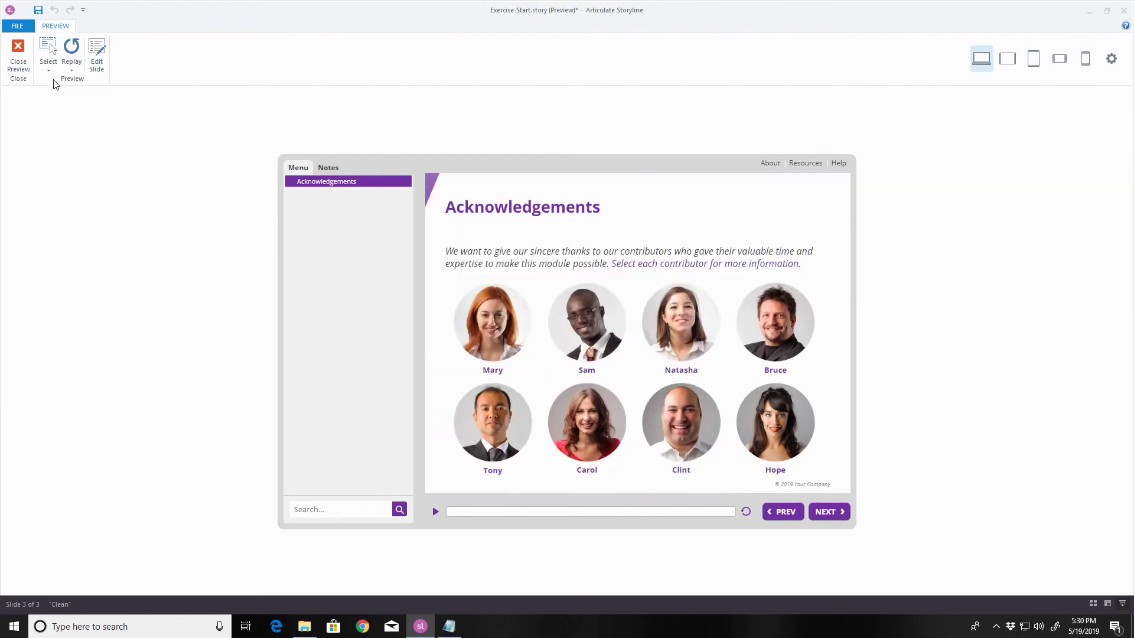
pyautogui.click(18, 52)
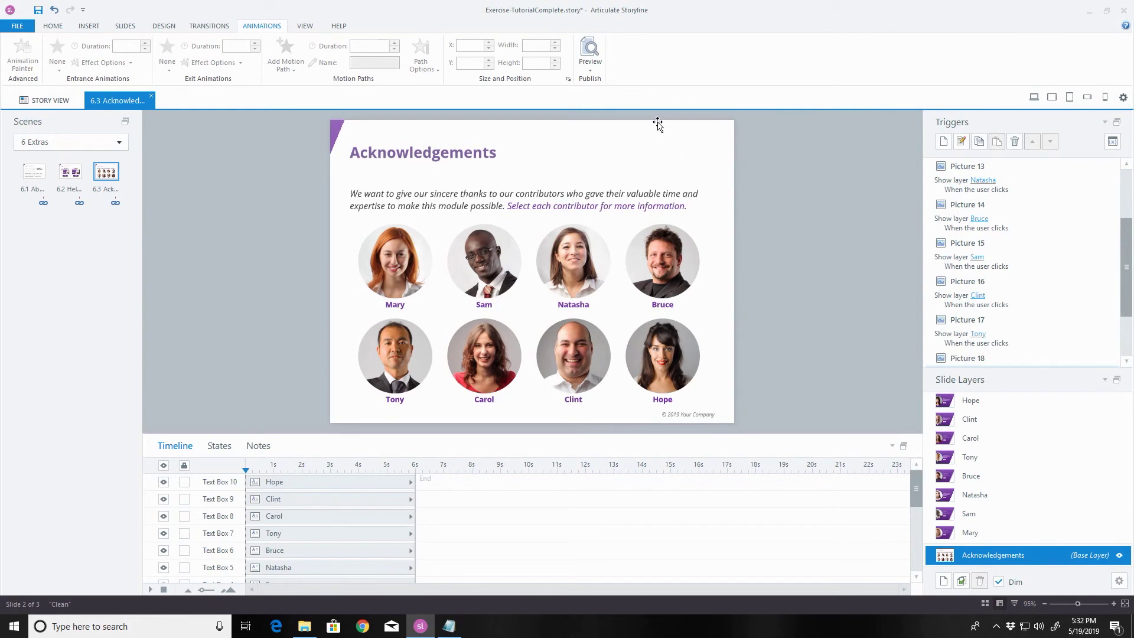
pyautogui.click(590, 69)
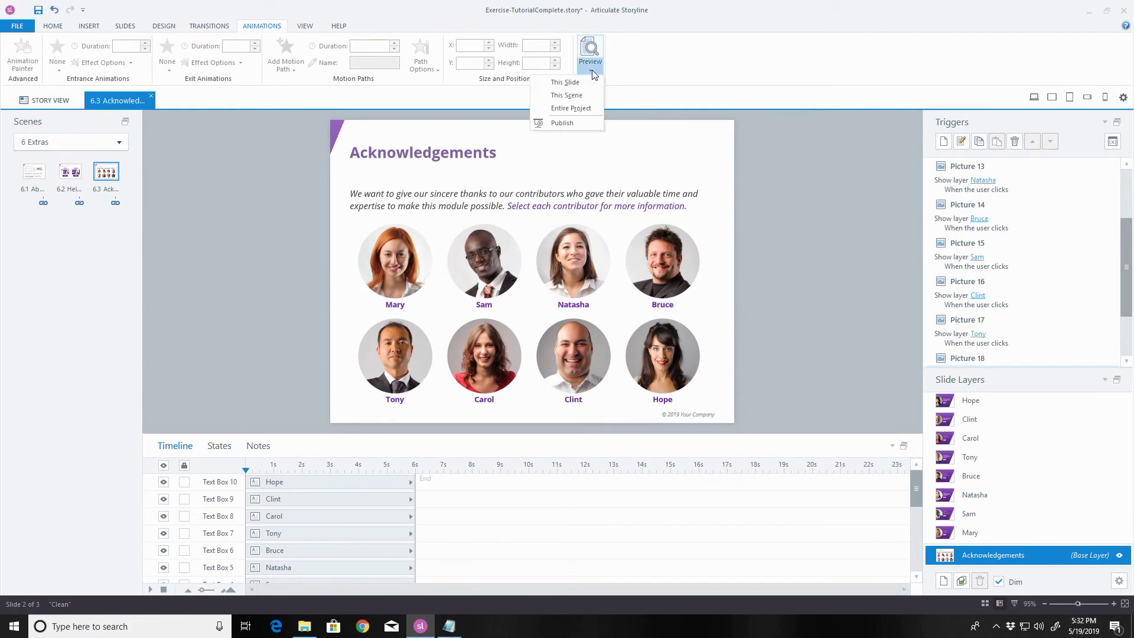
pyautogui.click(587, 83)
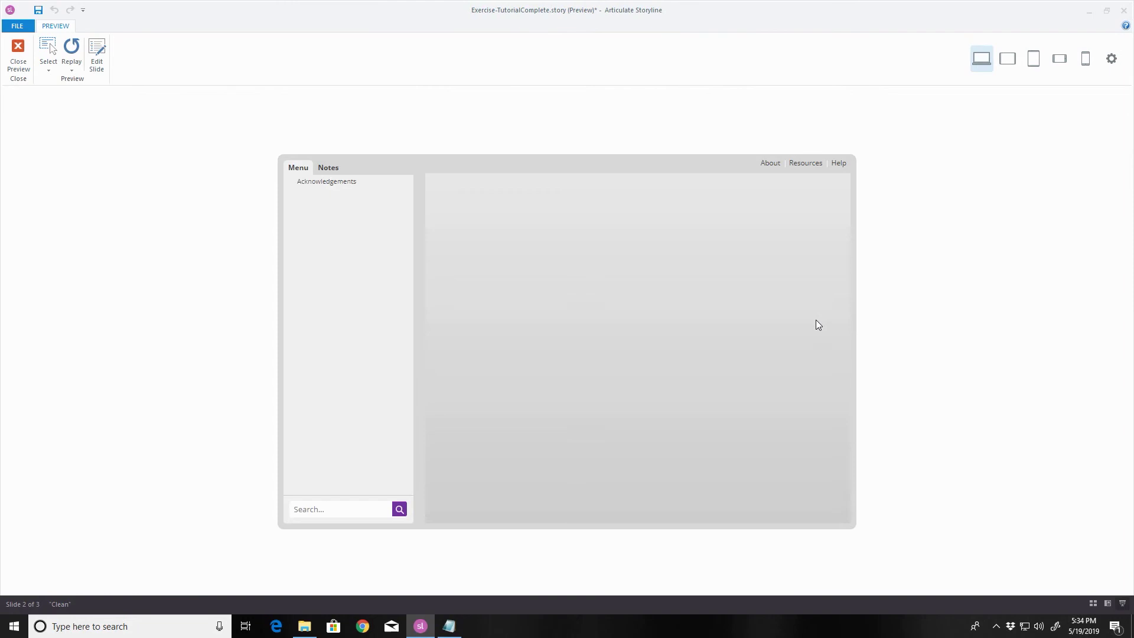
pyautogui.click(813, 322)
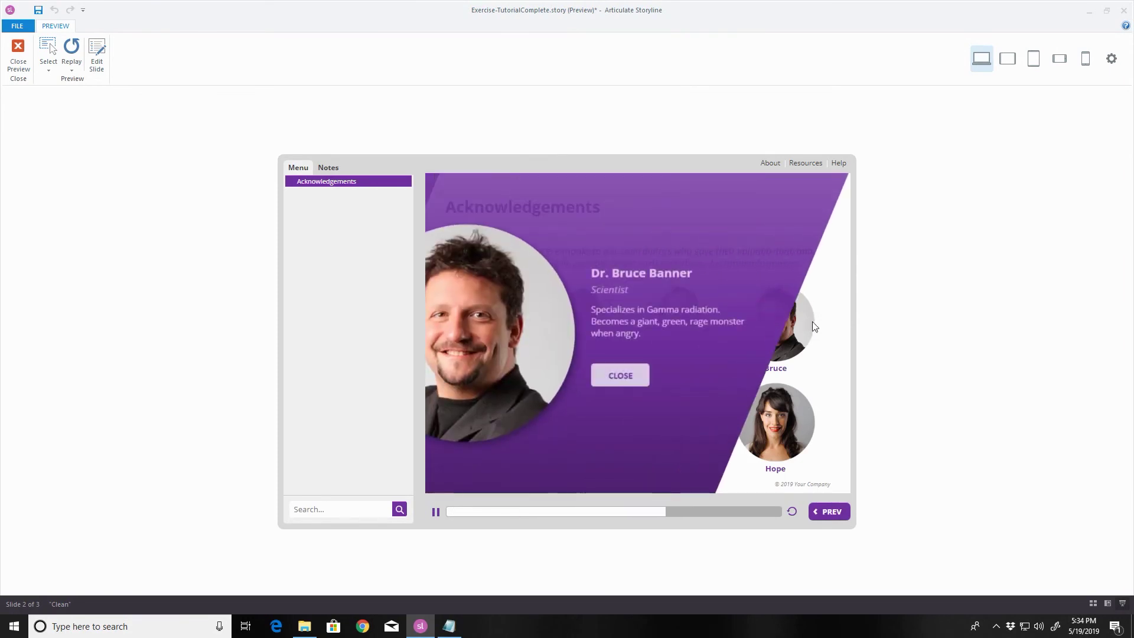
pyautogui.click(619, 377)
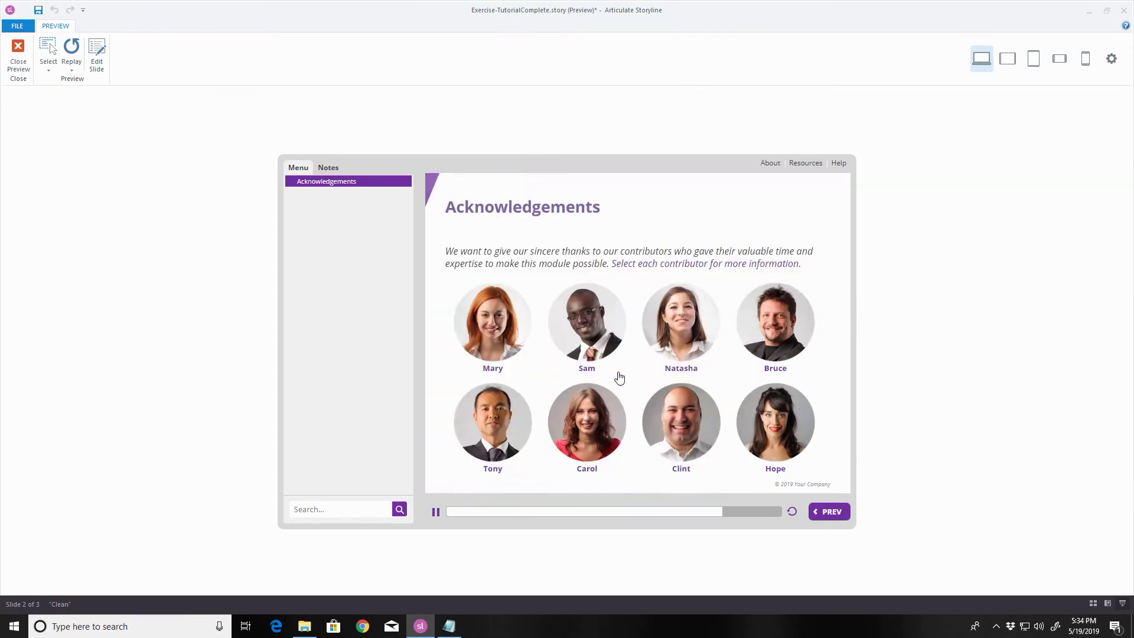
pyautogui.click(667, 349)
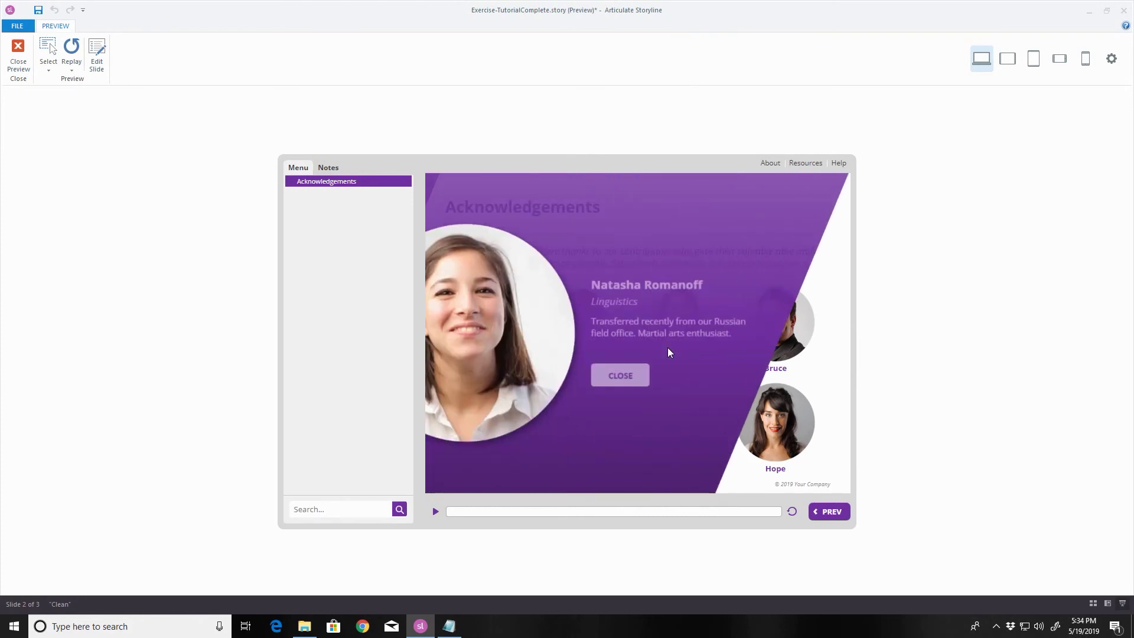
pyautogui.click(619, 376)
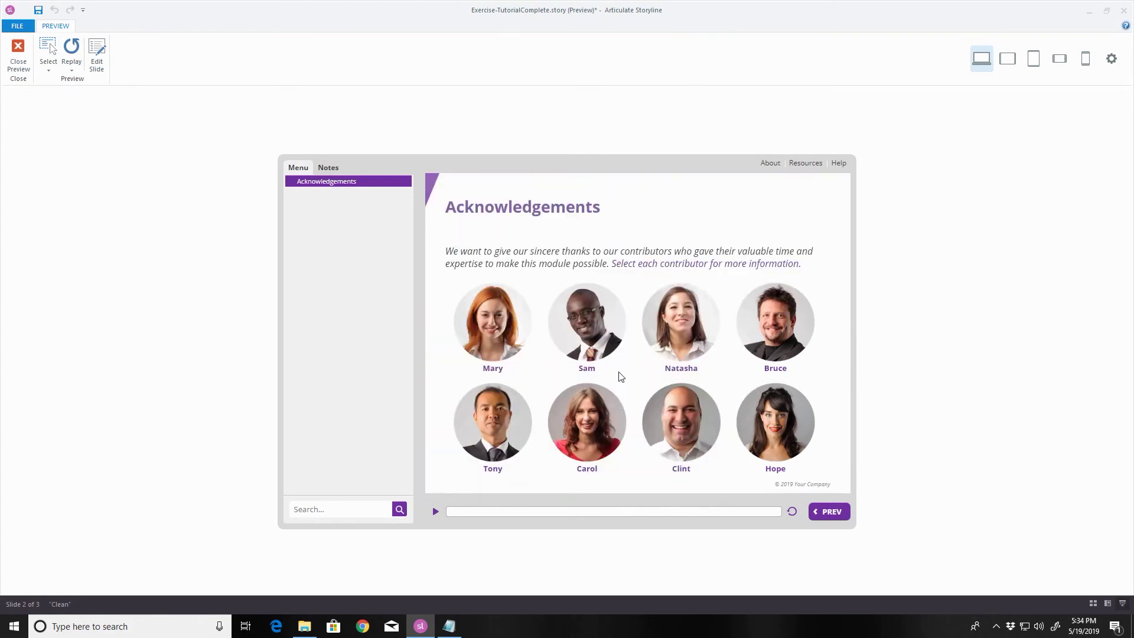
pyautogui.click(602, 330)
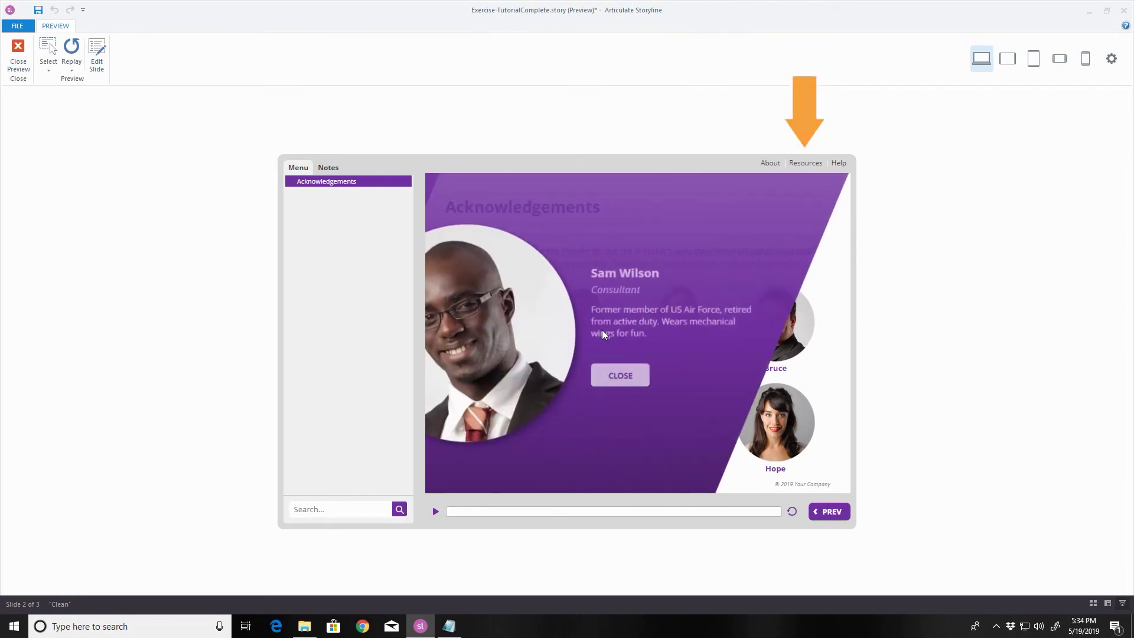
pyautogui.click(629, 381)
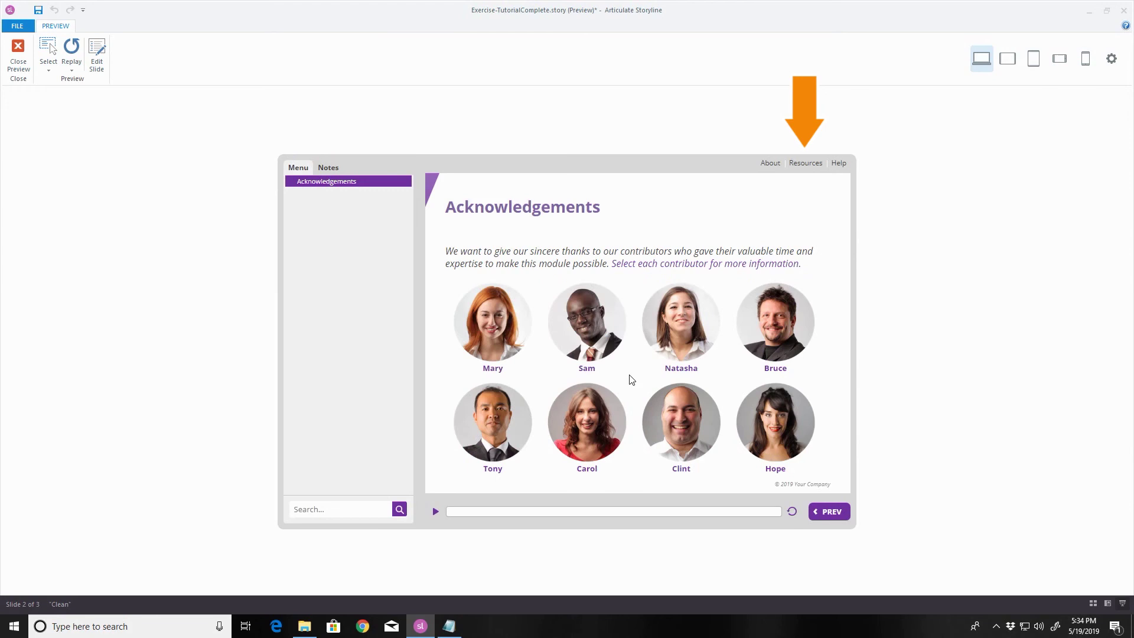
pyautogui.click(20, 62)
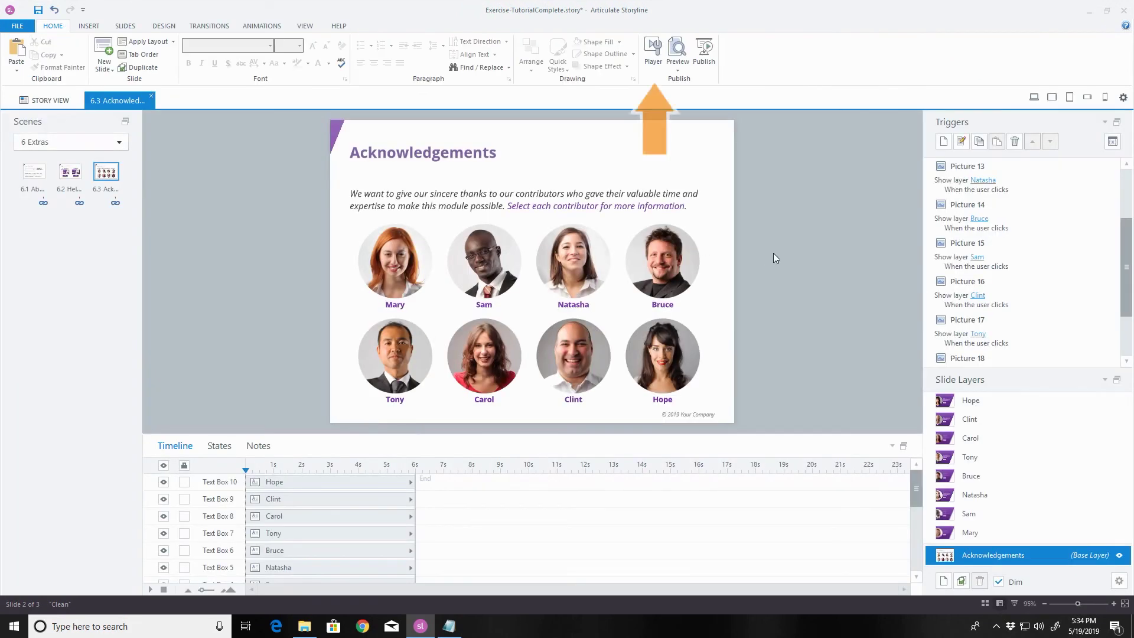
# Add an 'Acknowledgements' player tab that jumps to slide 6.3 Acknowledgements.
pyautogui.click(656, 56)
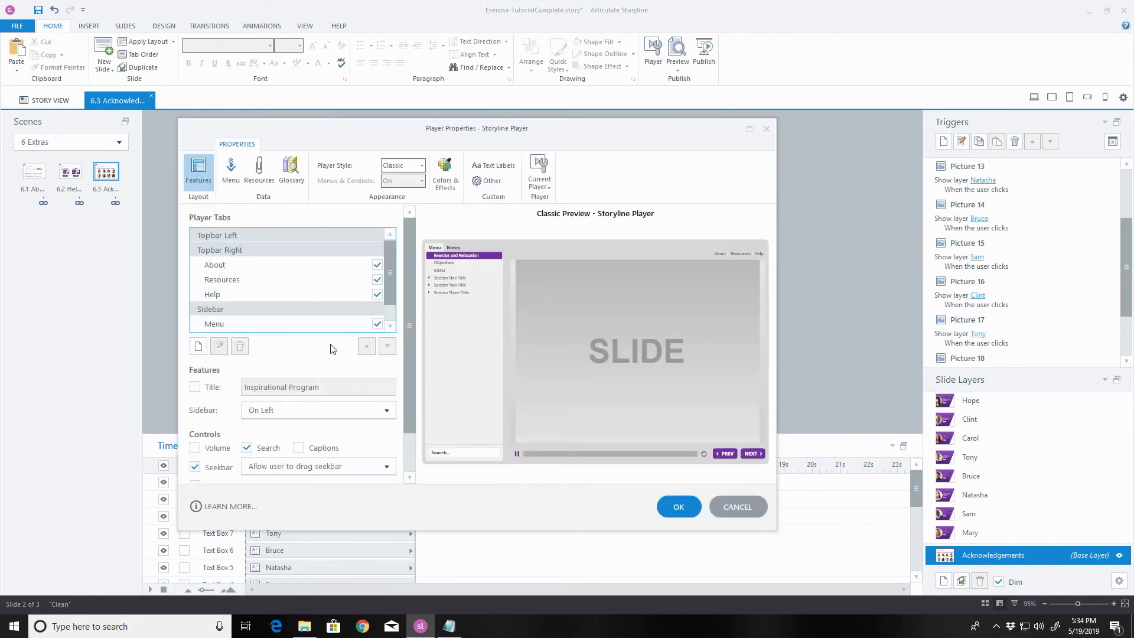
pyautogui.click(199, 347)
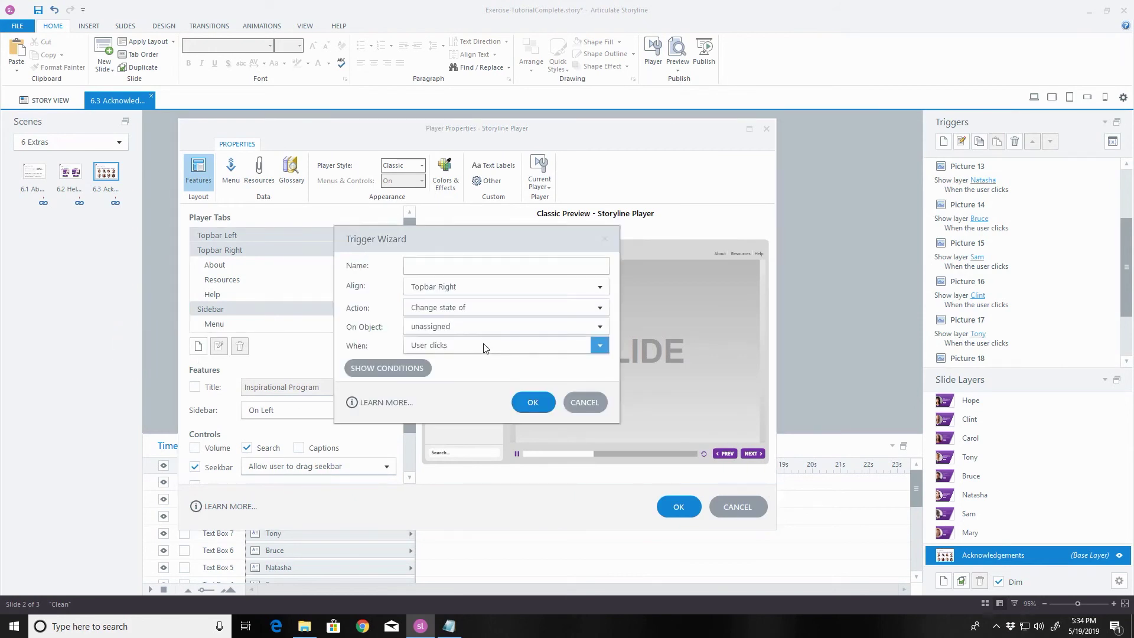
pyautogui.write('Acknowledgements')
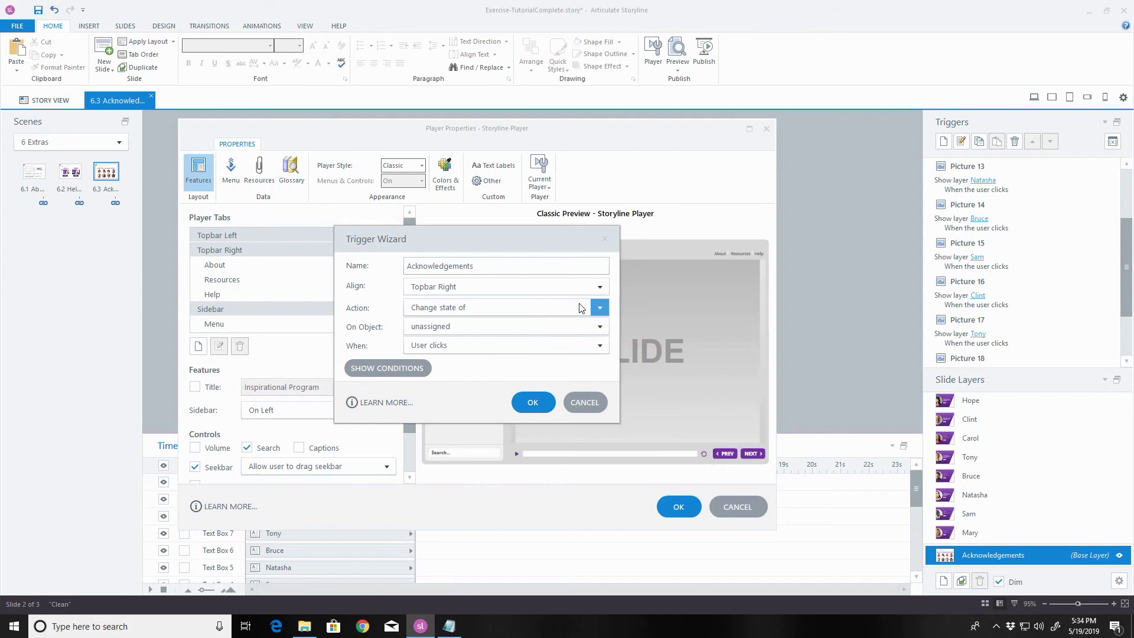
pyautogui.click(580, 308)
pyautogui.click(519, 352)
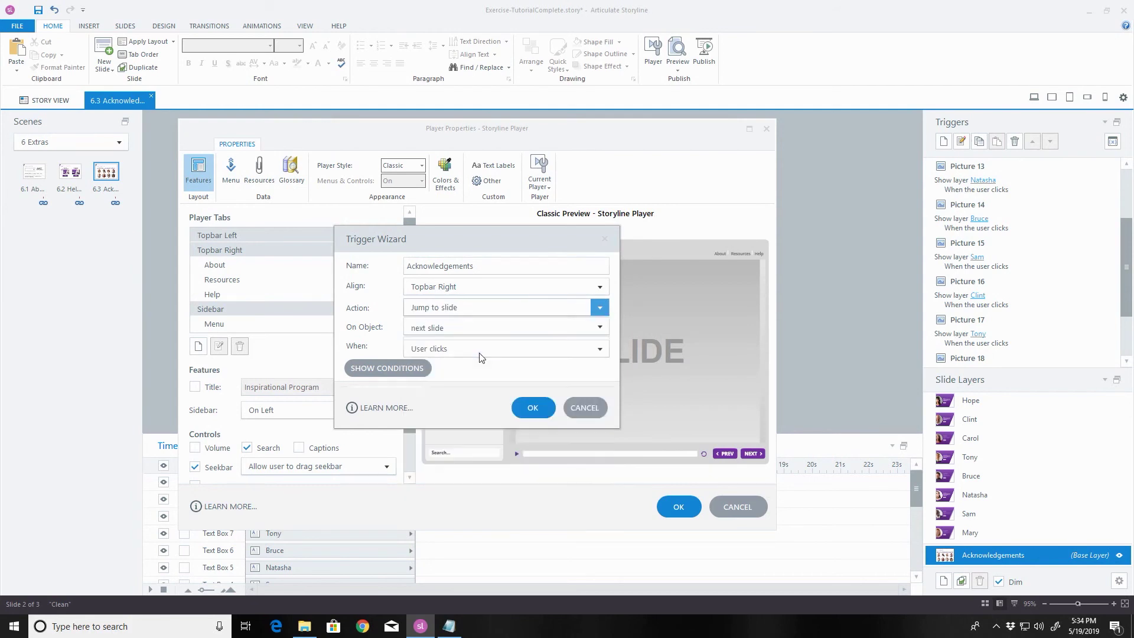
pyautogui.click(586, 335)
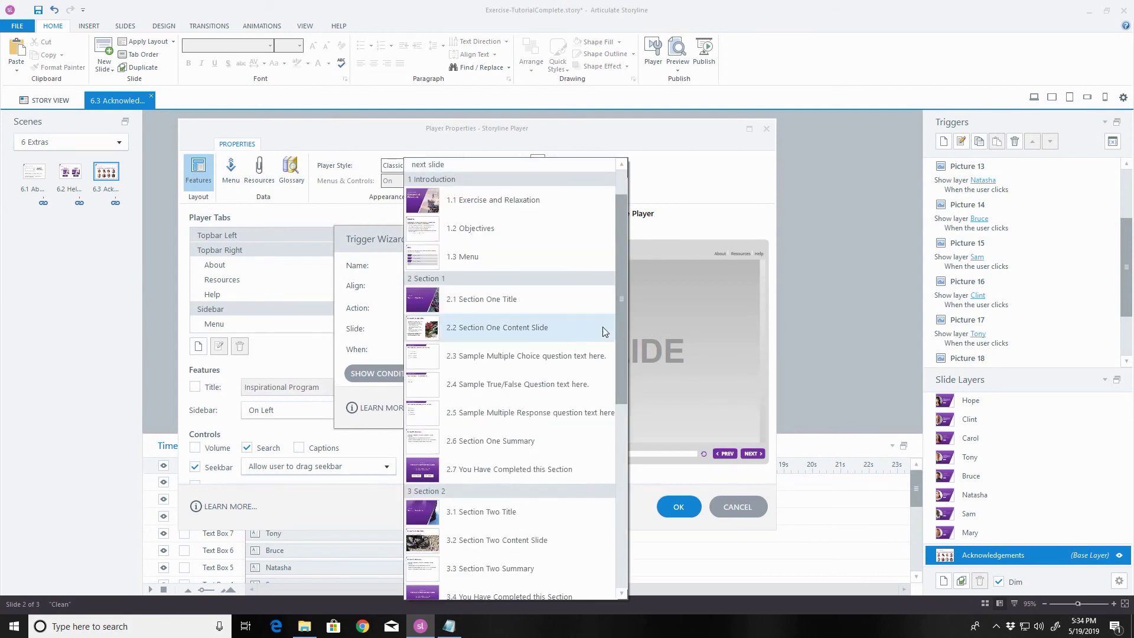
pyautogui.moveTo(627, 291); pyautogui.dragTo(637, 519)
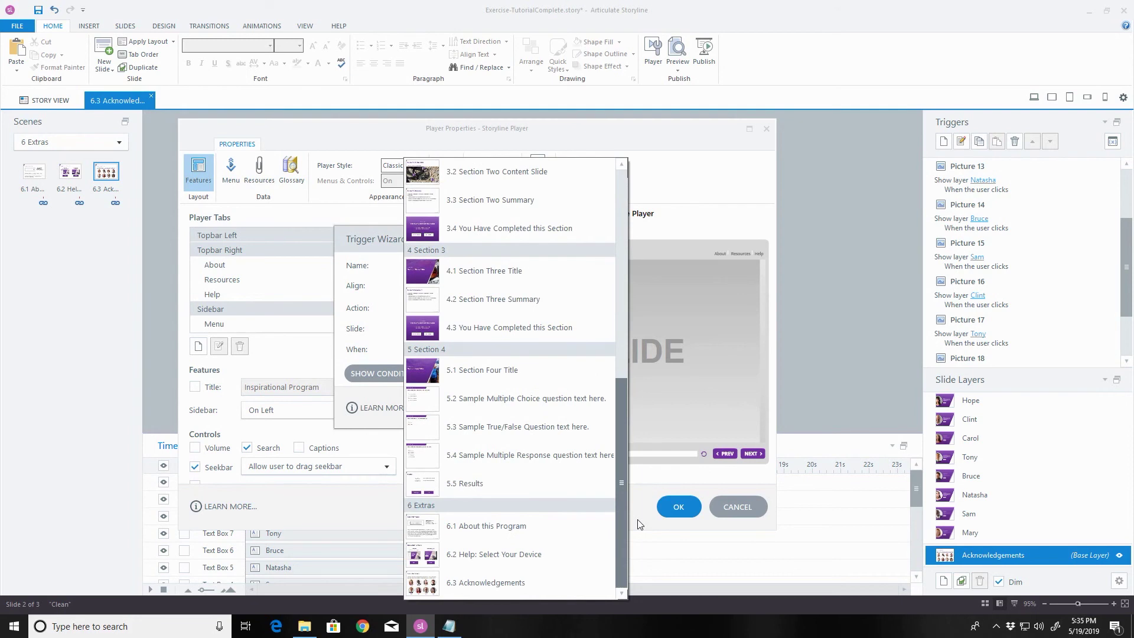
pyautogui.click(502, 580)
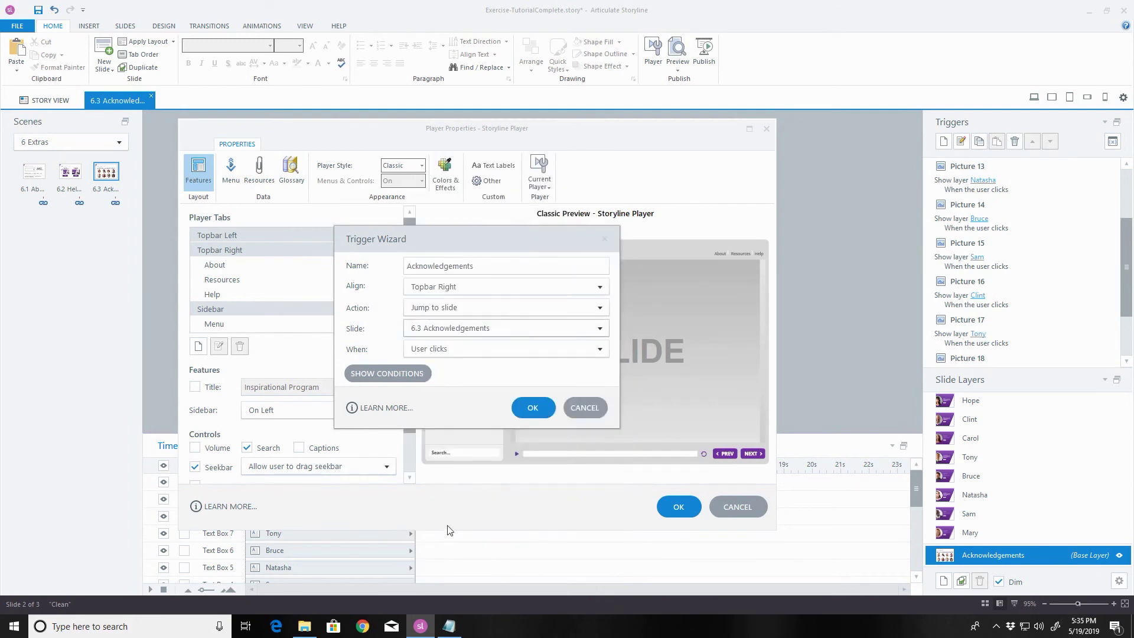
pyautogui.click(541, 415)
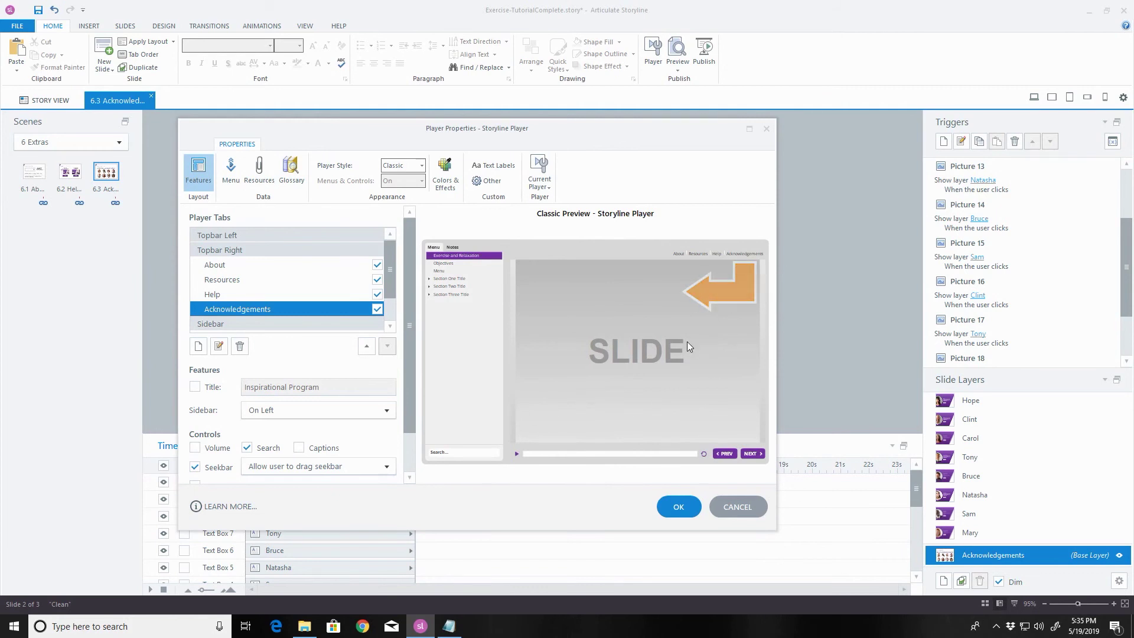
# Move the Acknowledgements tab up two places to follow About and apply the player changes.
pyautogui.click(367, 347)
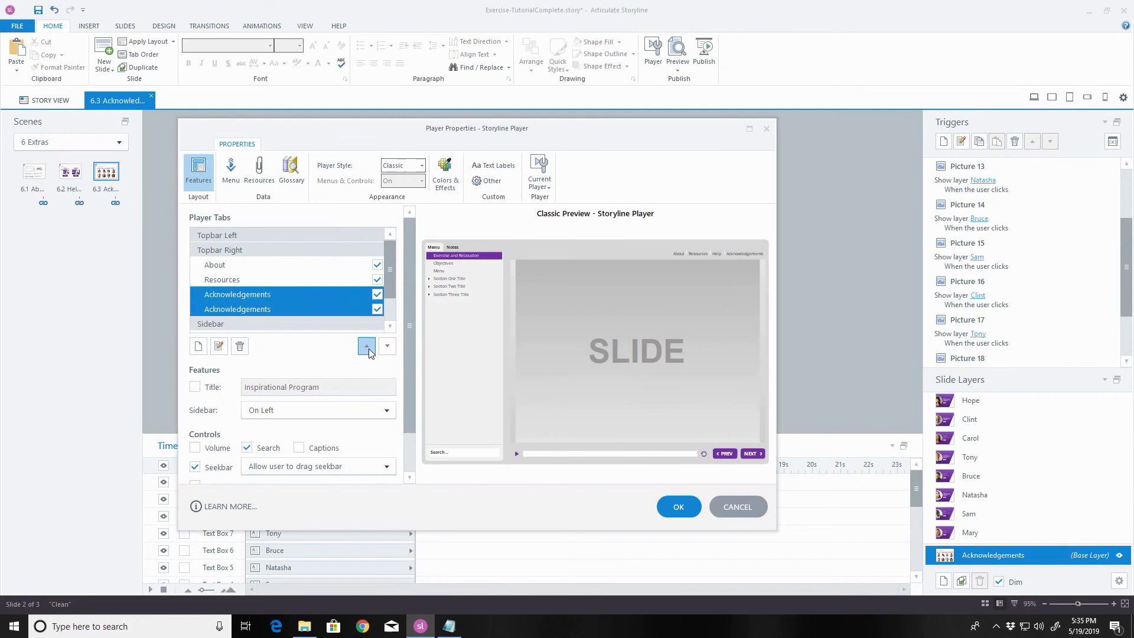
pyautogui.click(367, 347)
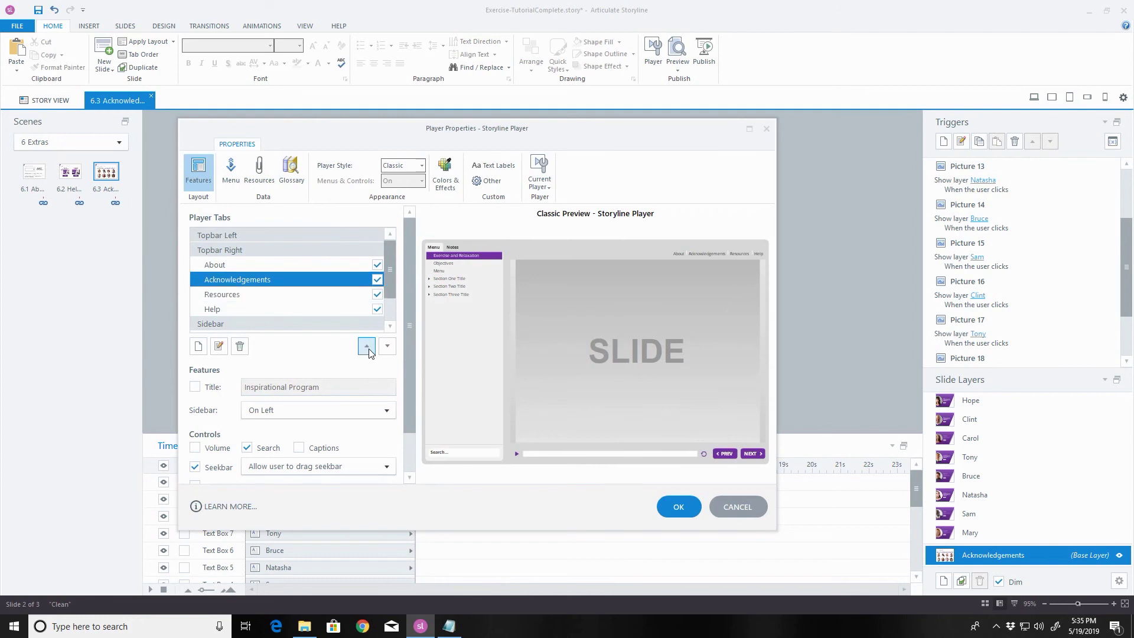
pyautogui.click(678, 505)
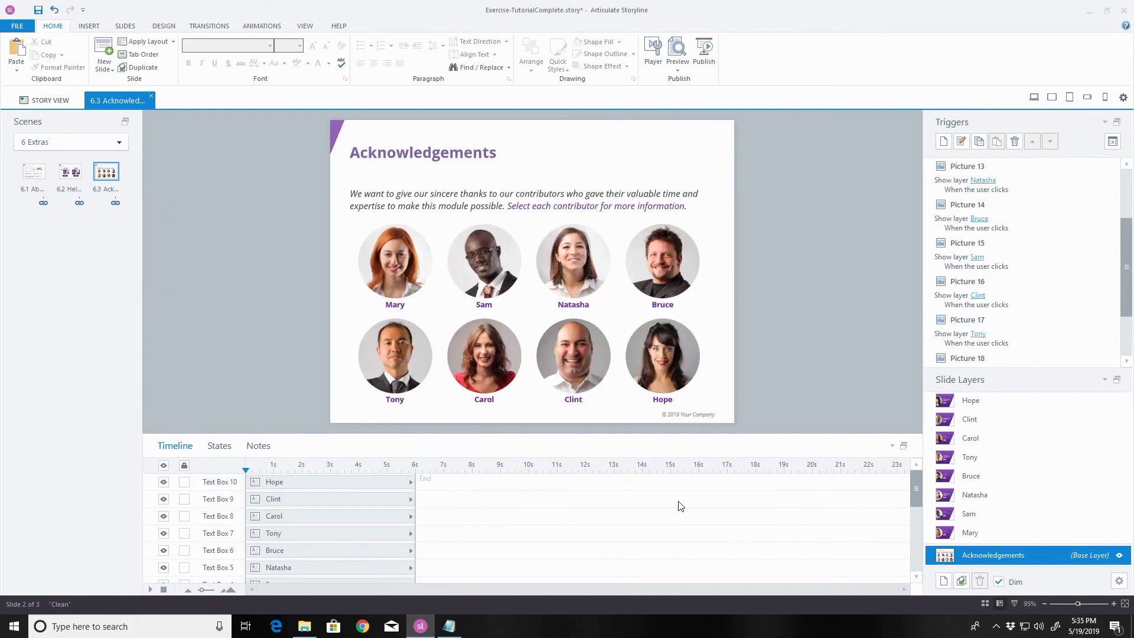
# Preview the Entire Project and jump to the eight-photo Acknowledgements slide via its top-bar tab.
pyautogui.click(678, 72)
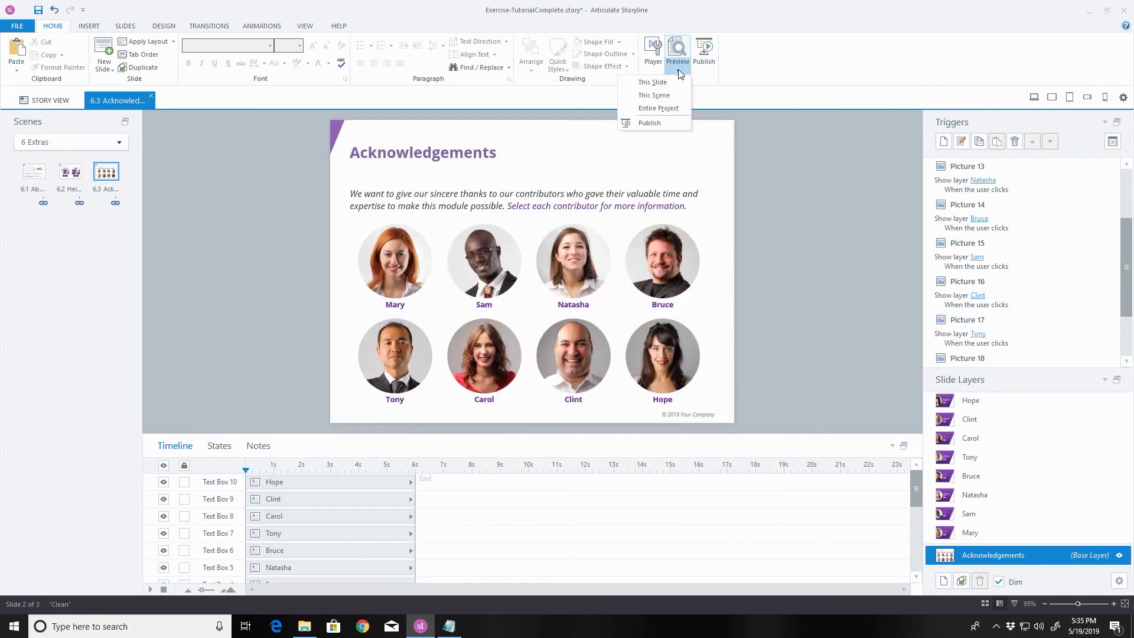
pyautogui.click(672, 112)
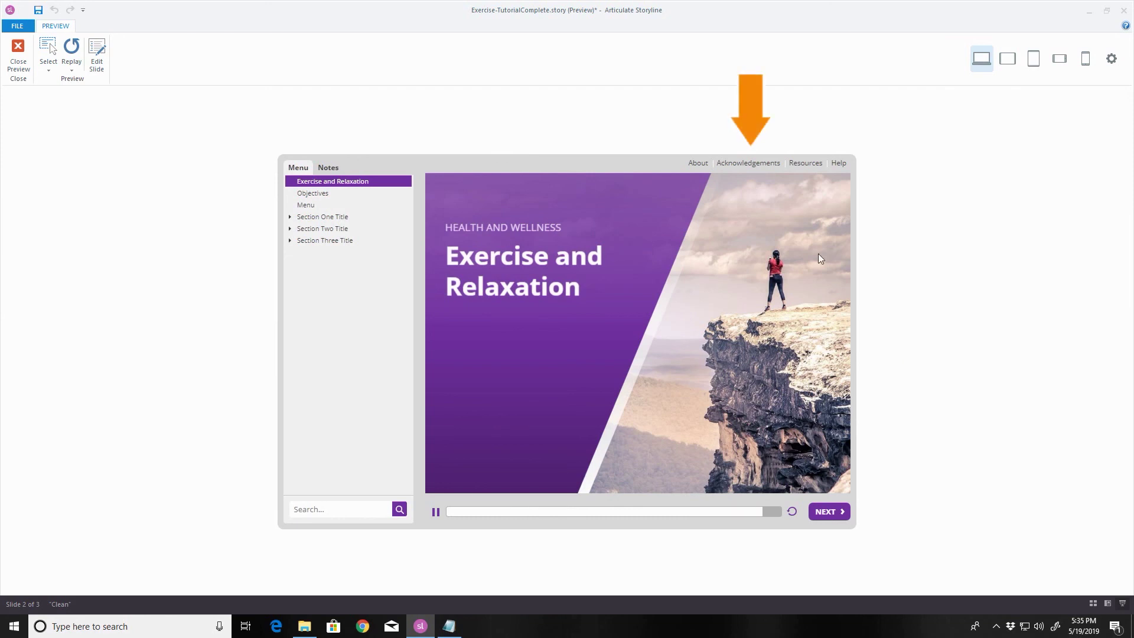
pyautogui.click(764, 165)
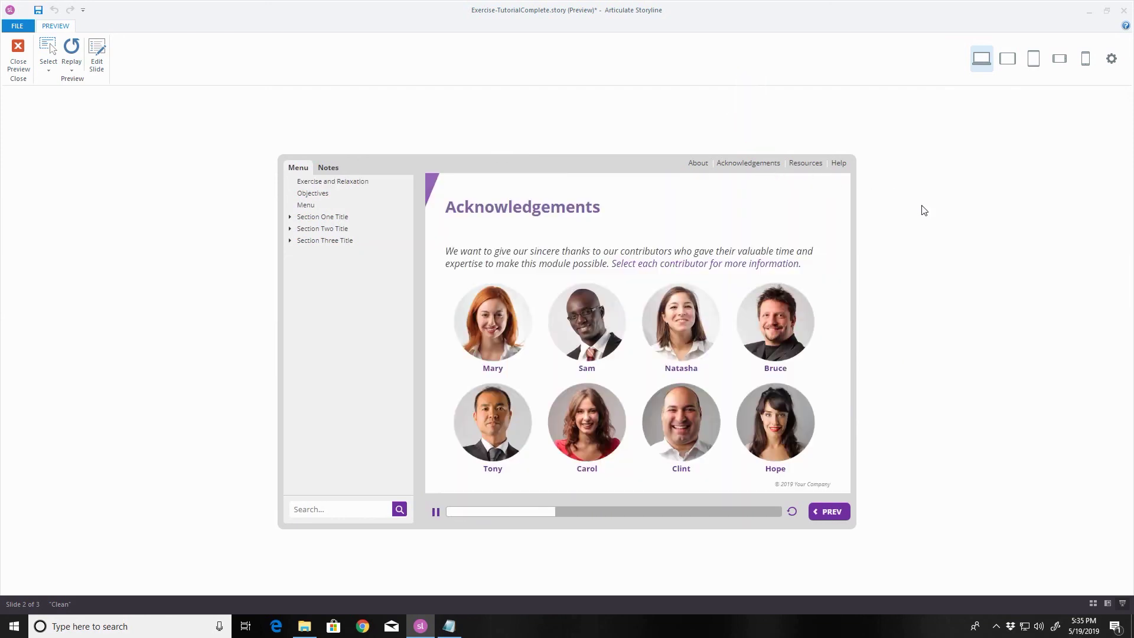